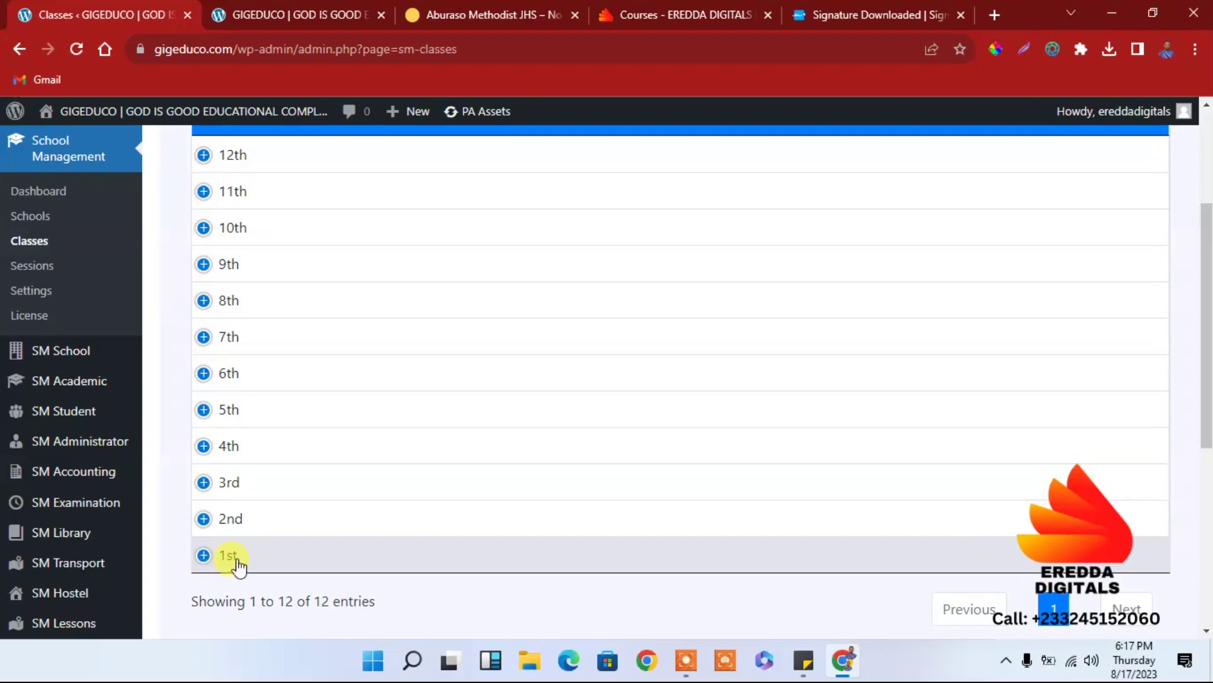
Expand the 1st class row in the Classes table and open it for editing
drag(1207, 330, 1209, 355)
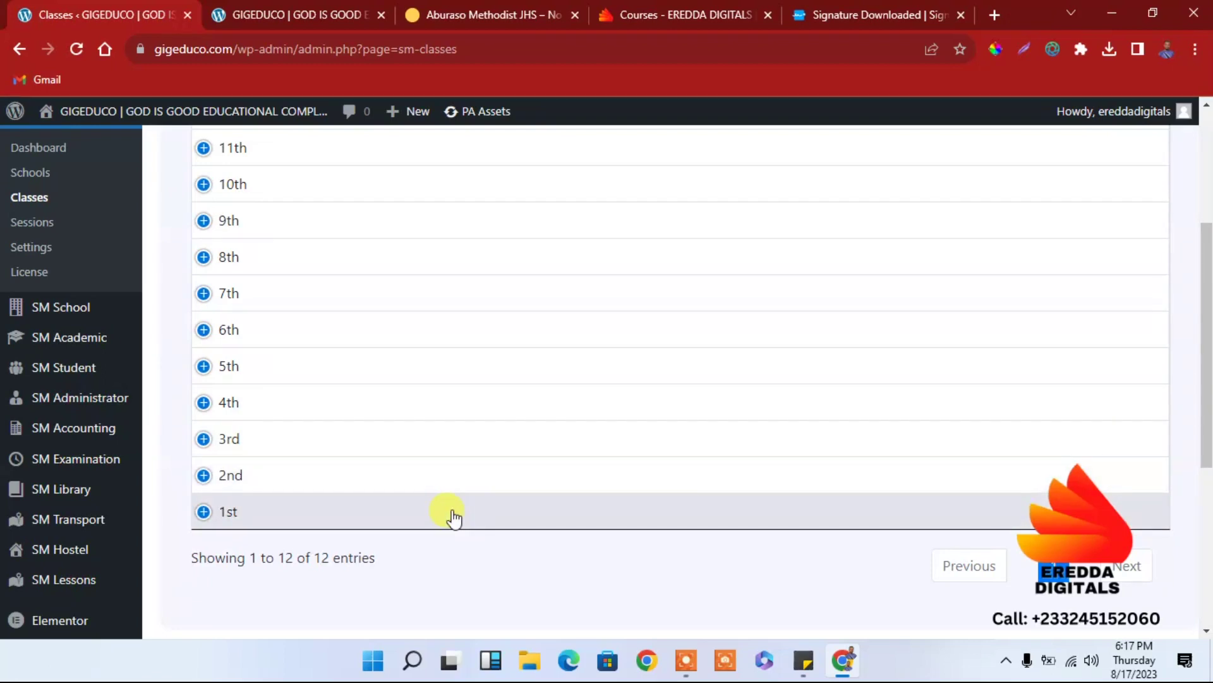
click(207, 515)
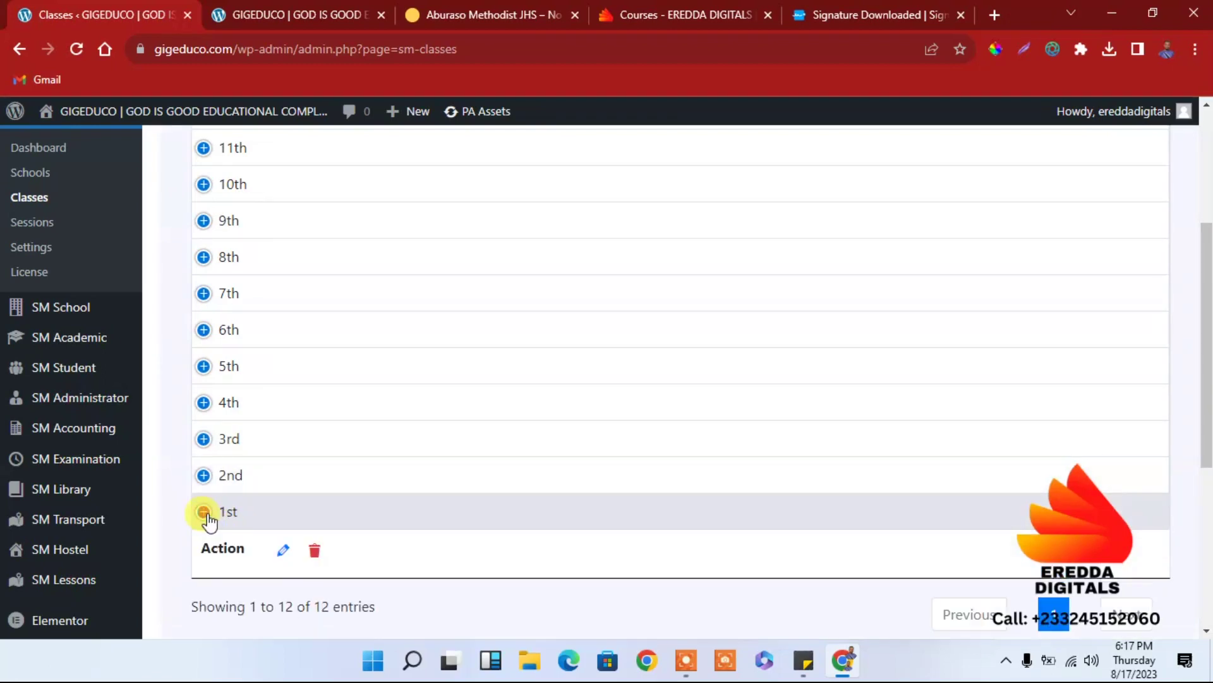
click(281, 550)
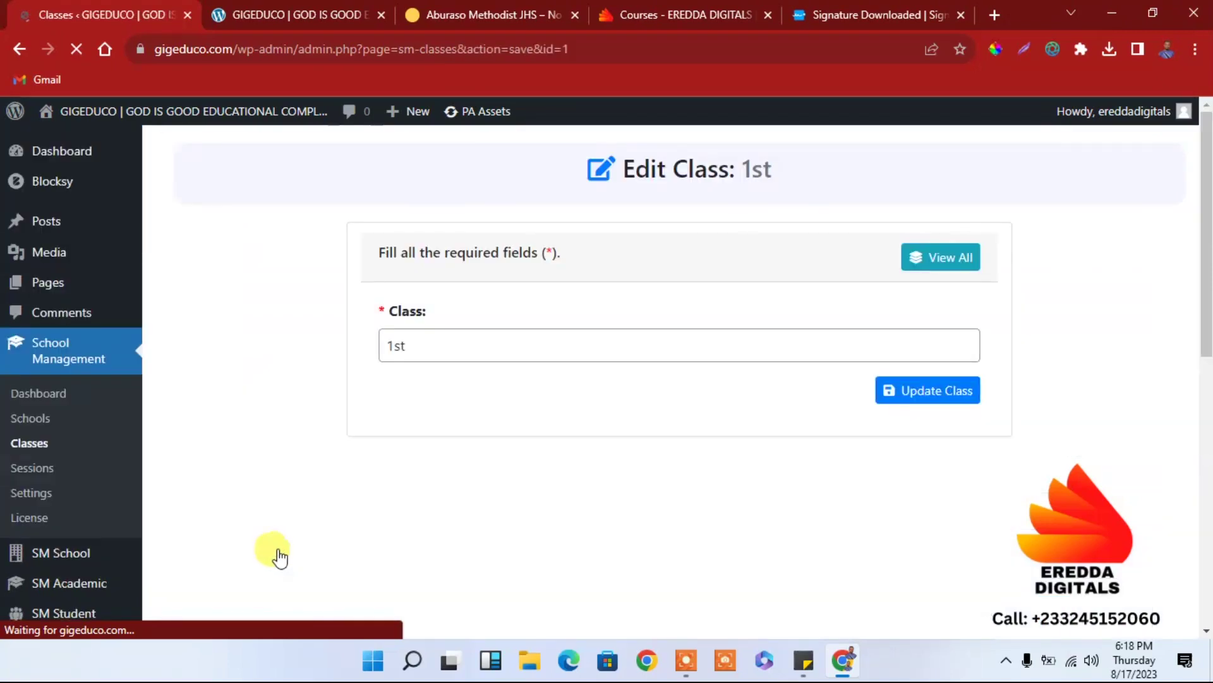
Rename class '1st' to 'Nursery 1', save it, and return to the Classes list
drag(451, 342, 303, 366)
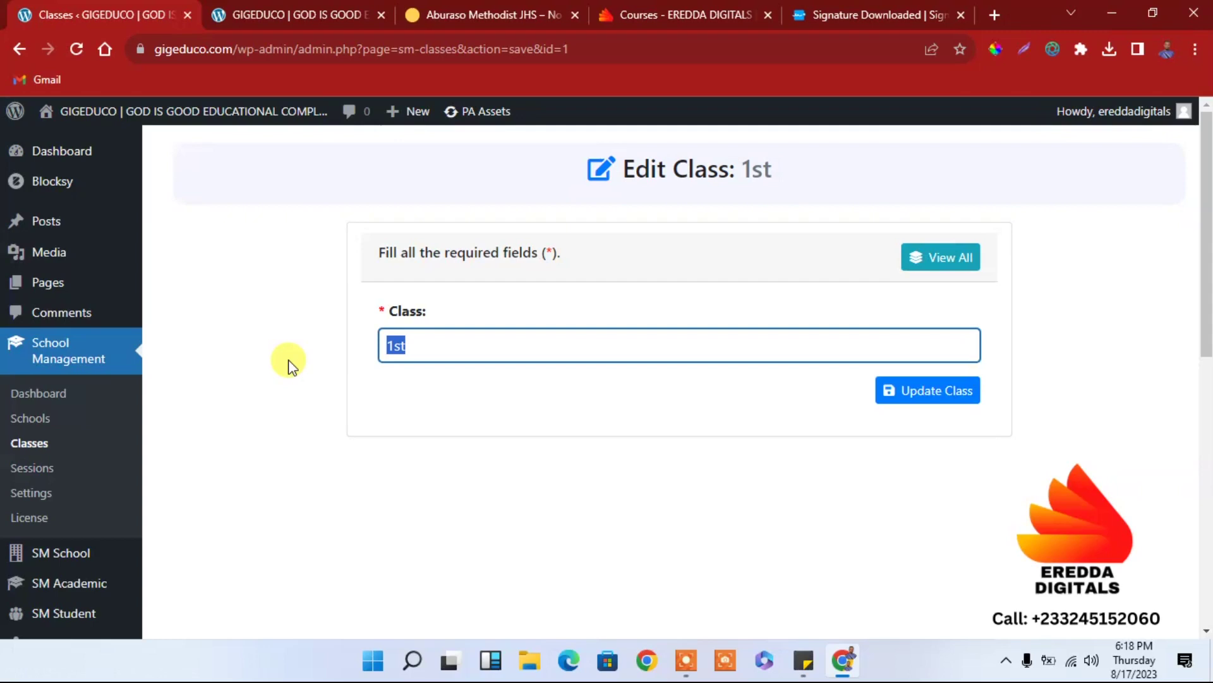
text(Nursery 1)
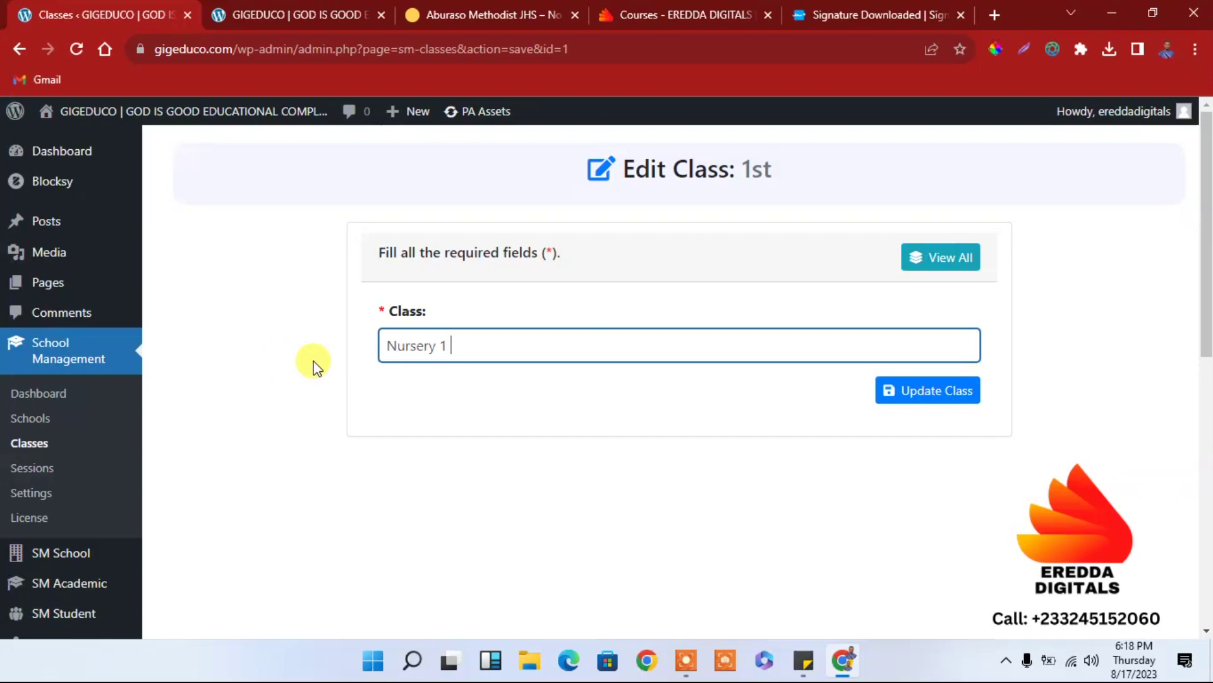
click(926, 394)
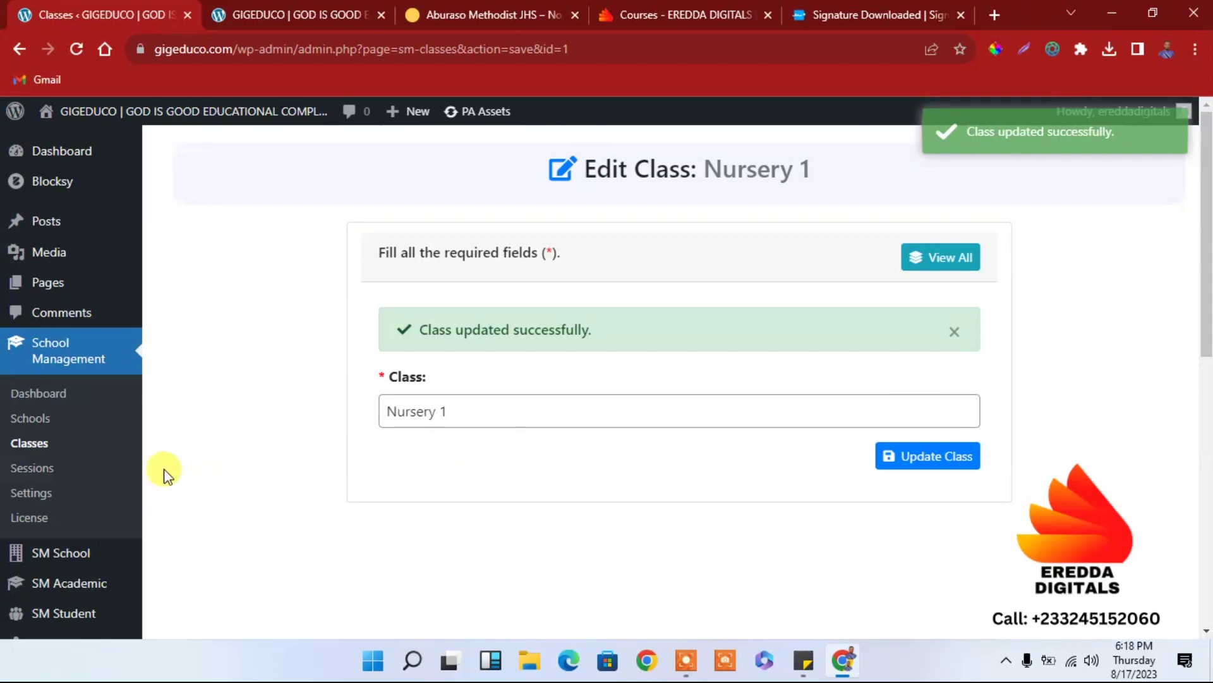
click(28, 443)
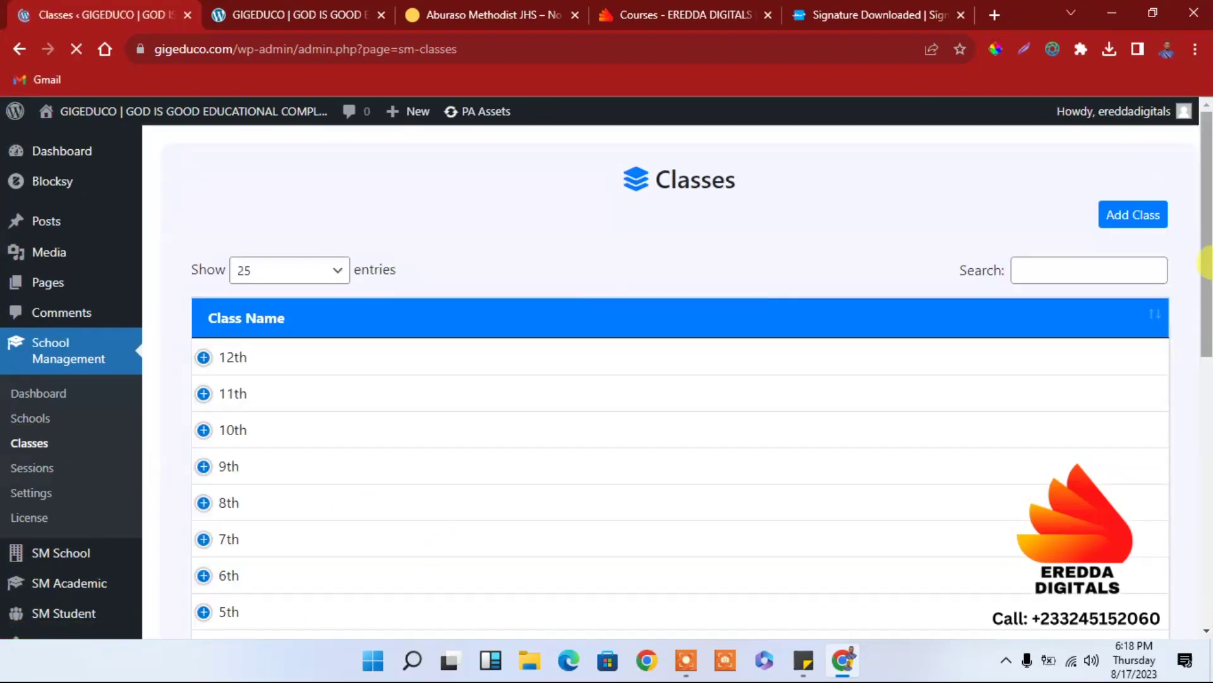
Rename class '2nd' to 'Basic 8' and save the change
scroll(1205, 354, down, 3)
click(227, 548)
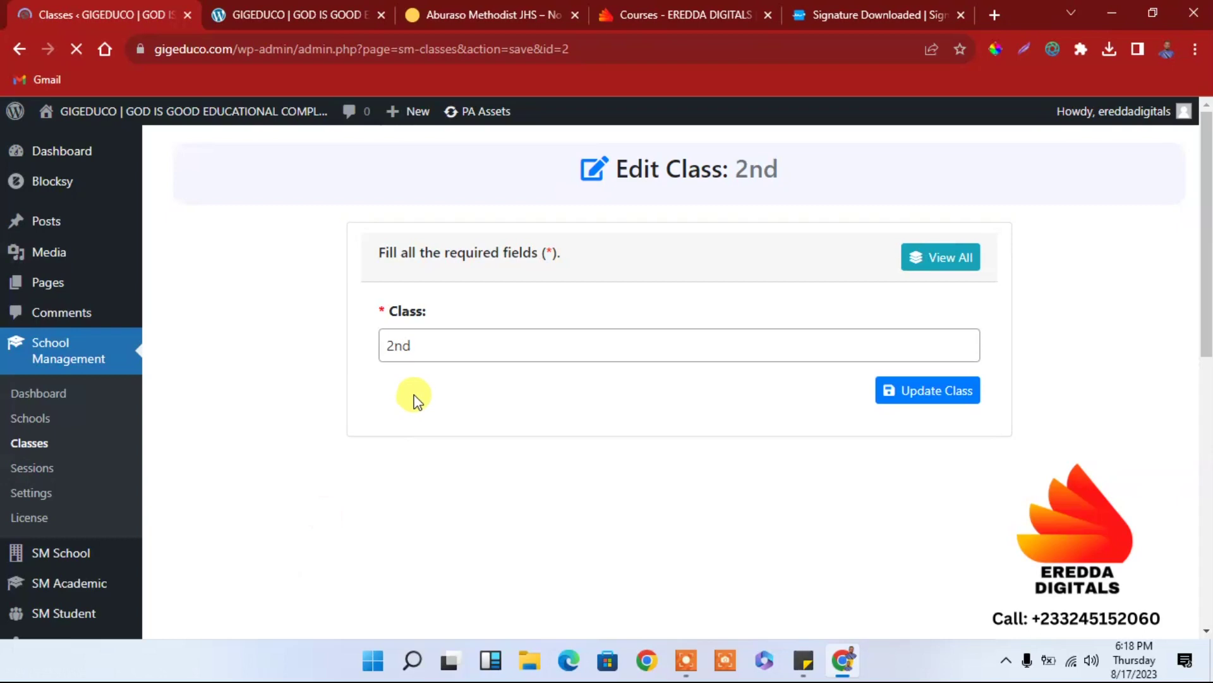
double_click(433, 351)
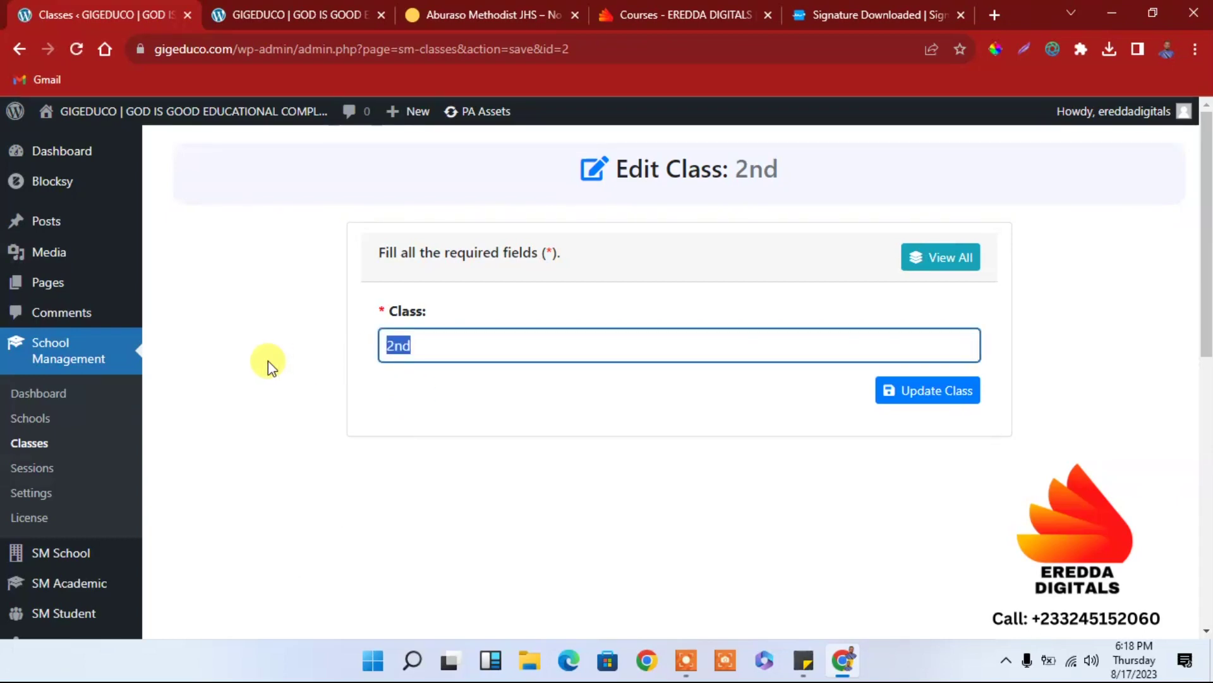
key(BackSpace)
text(J)
key(BackSpace)
text(Bas)
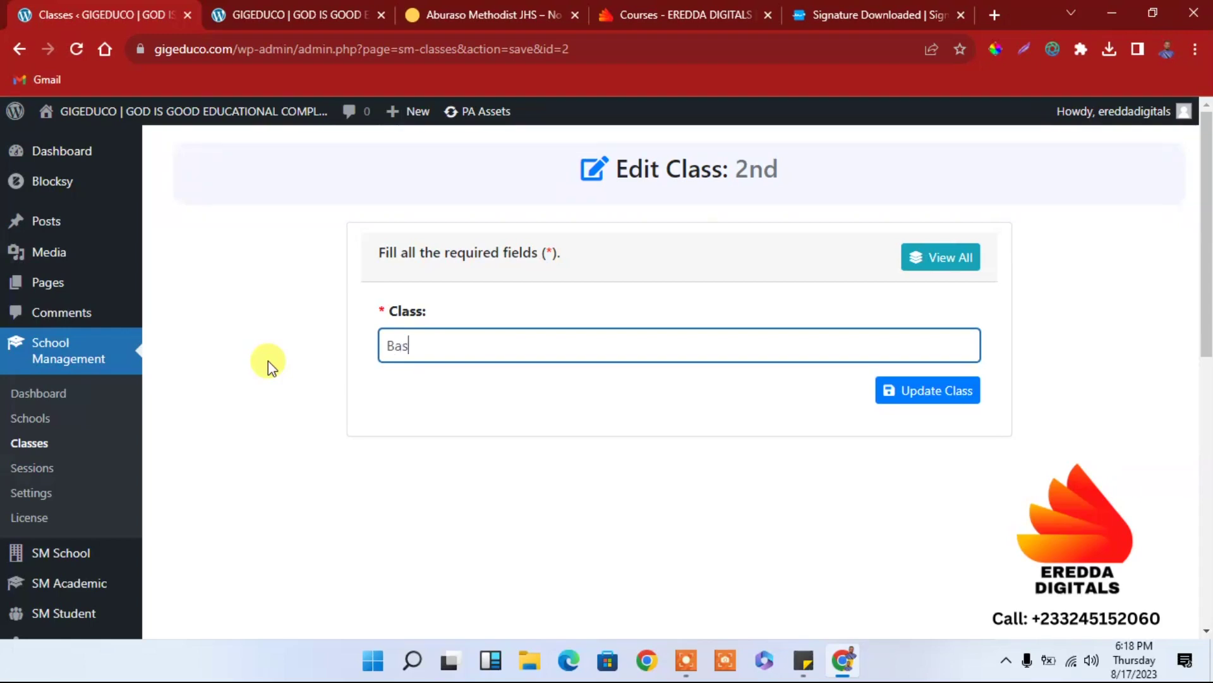
text(ic 8)
click(926, 386)
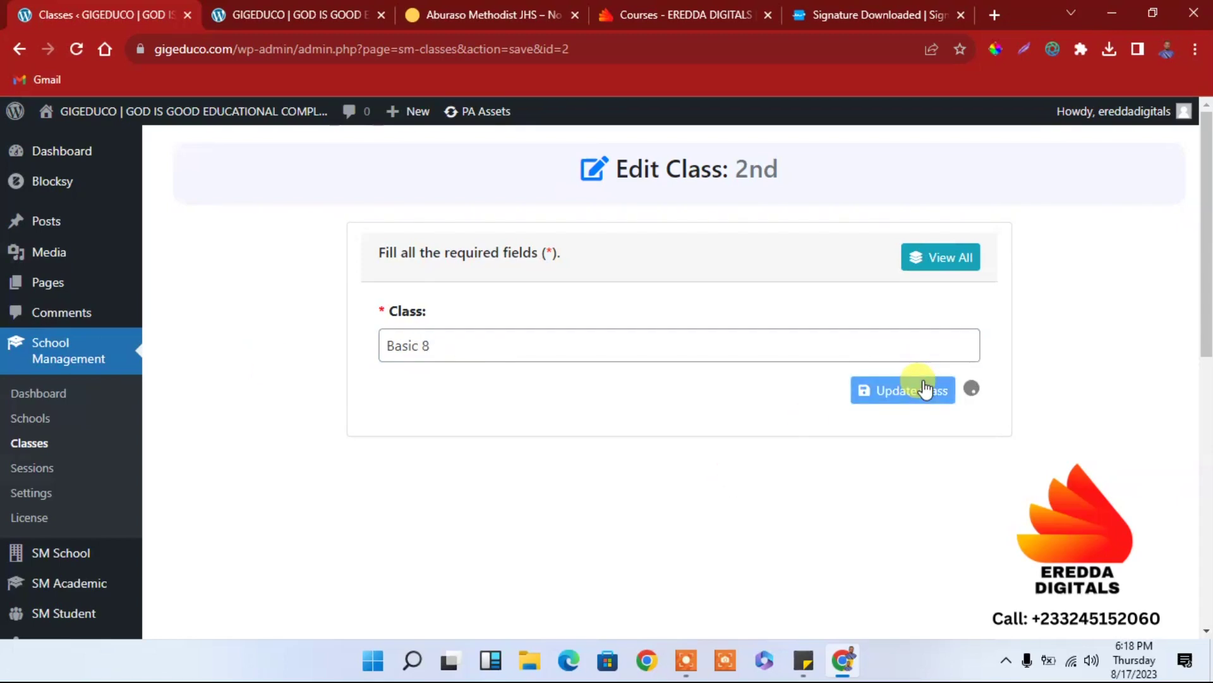
Return to the Classes list and reveal the Nursery 1 row's actions
click(37, 446)
drag(1207, 266, 1206, 379)
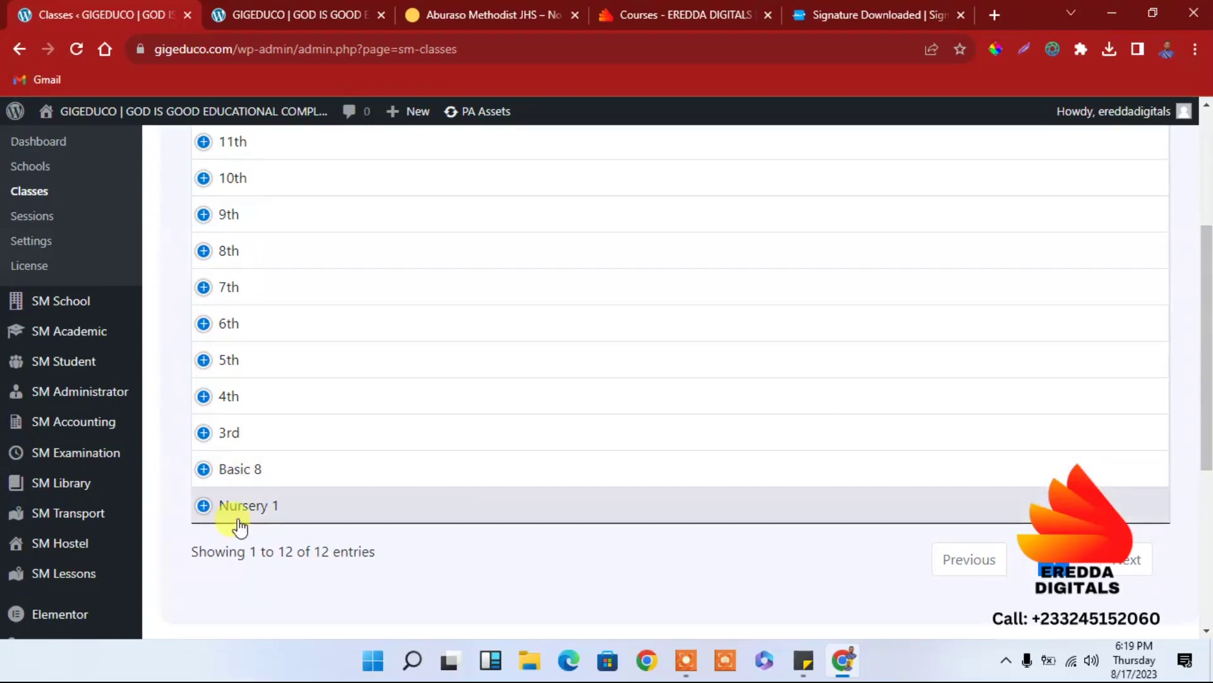
click(271, 506)
Rename class 'Nursery 1' to 'Basic 7', save it, and return to the Classes list
click(282, 545)
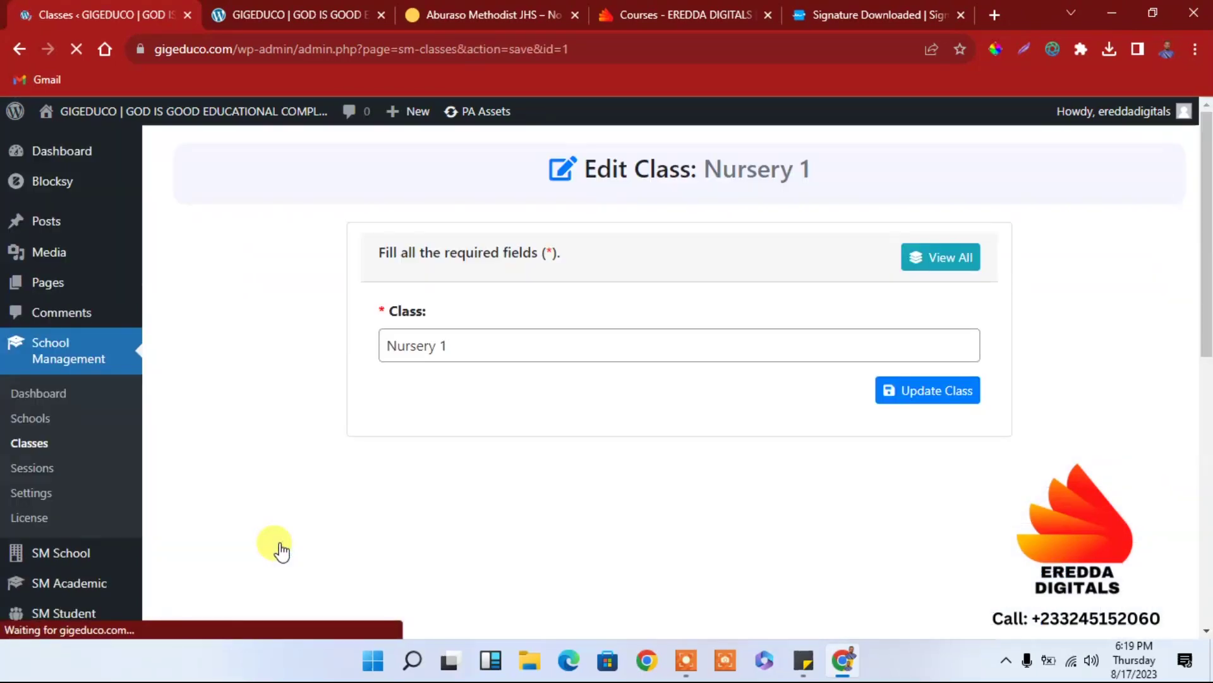
click(445, 346)
drag(445, 347, 349, 345)
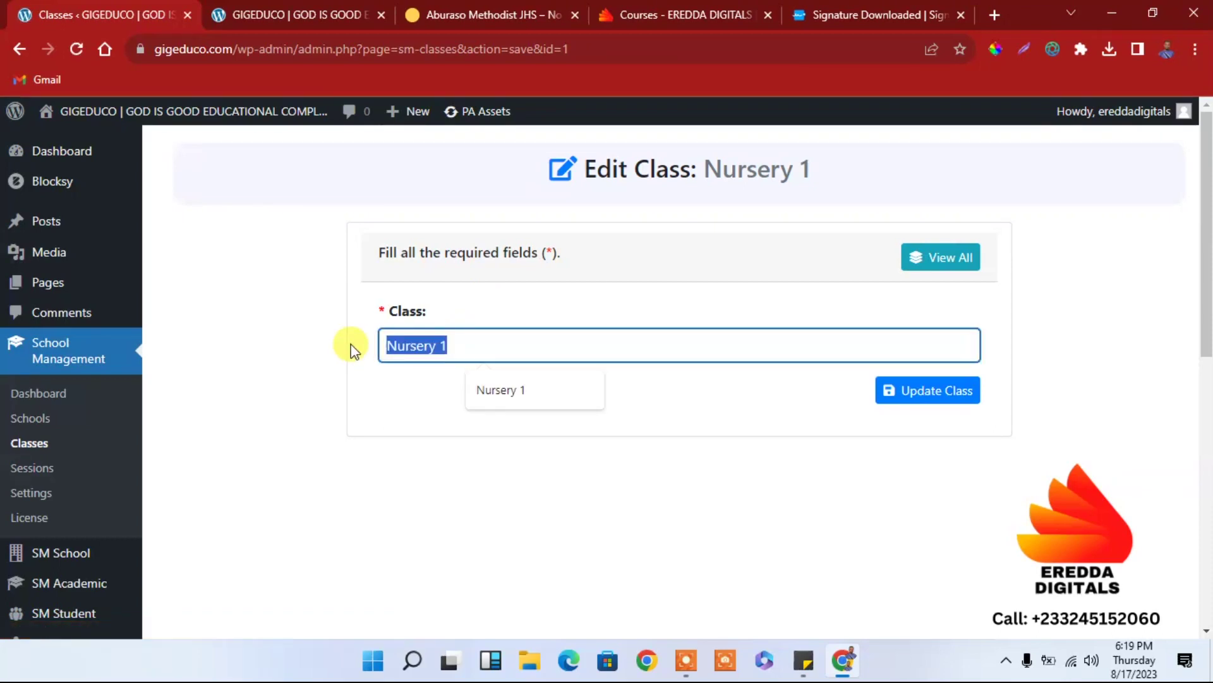
text(Basi)
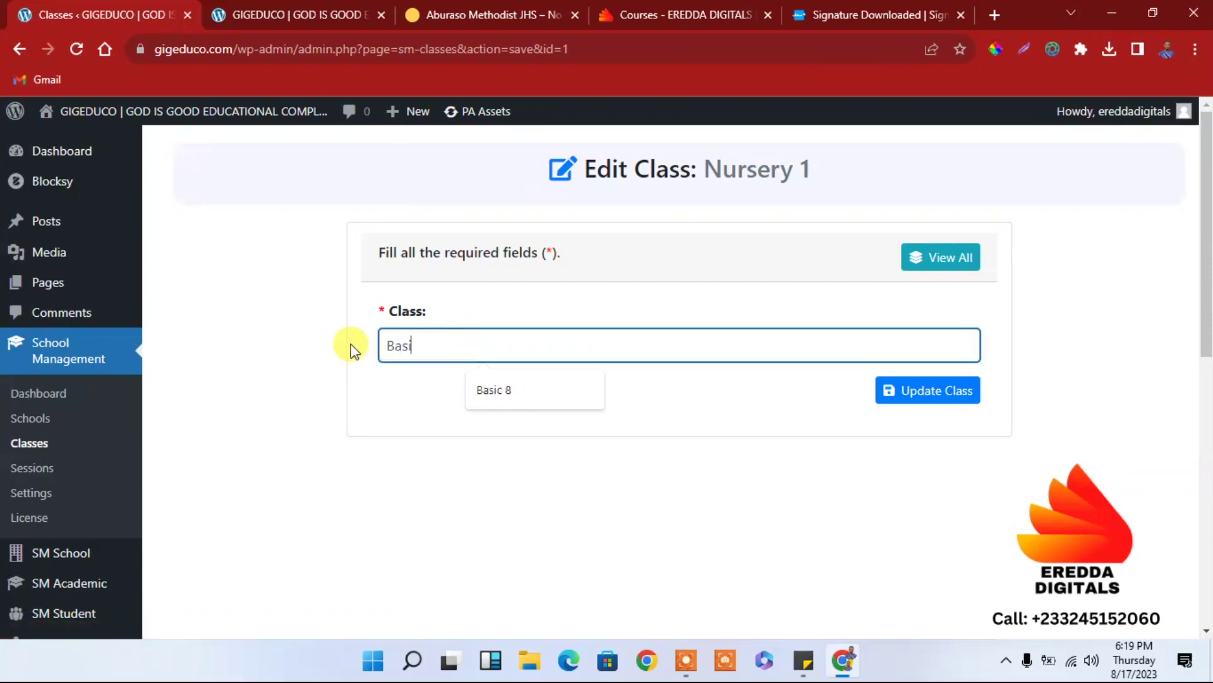
text(c 7)
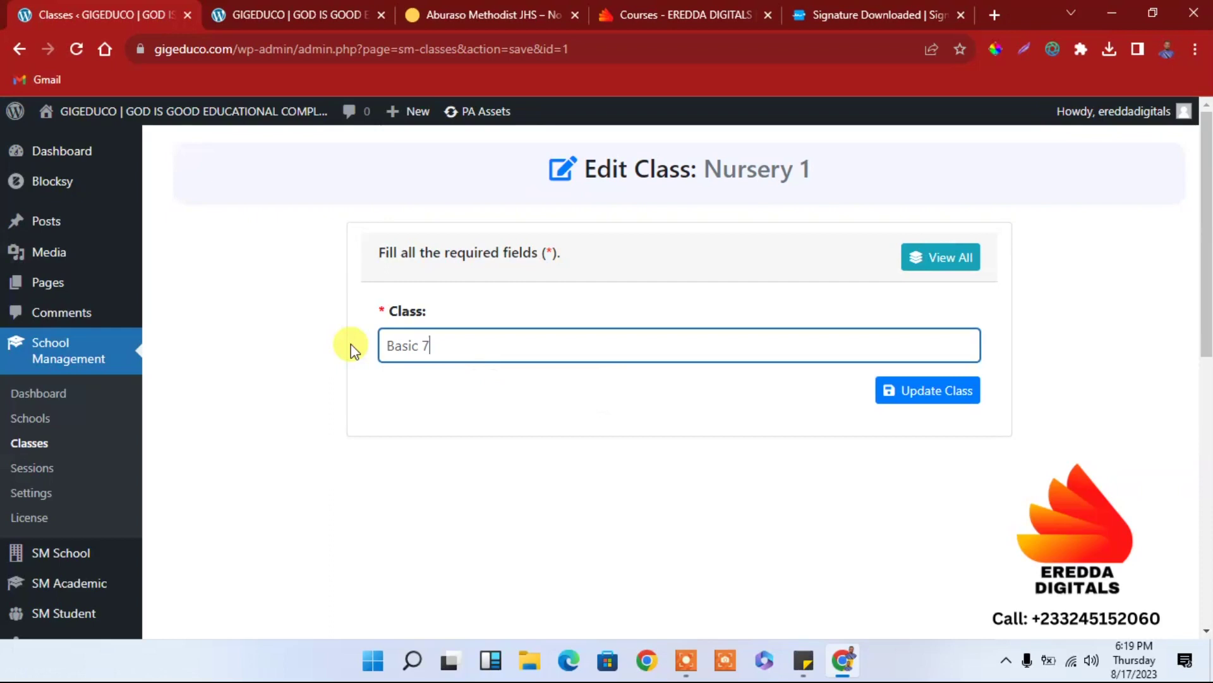
click(905, 386)
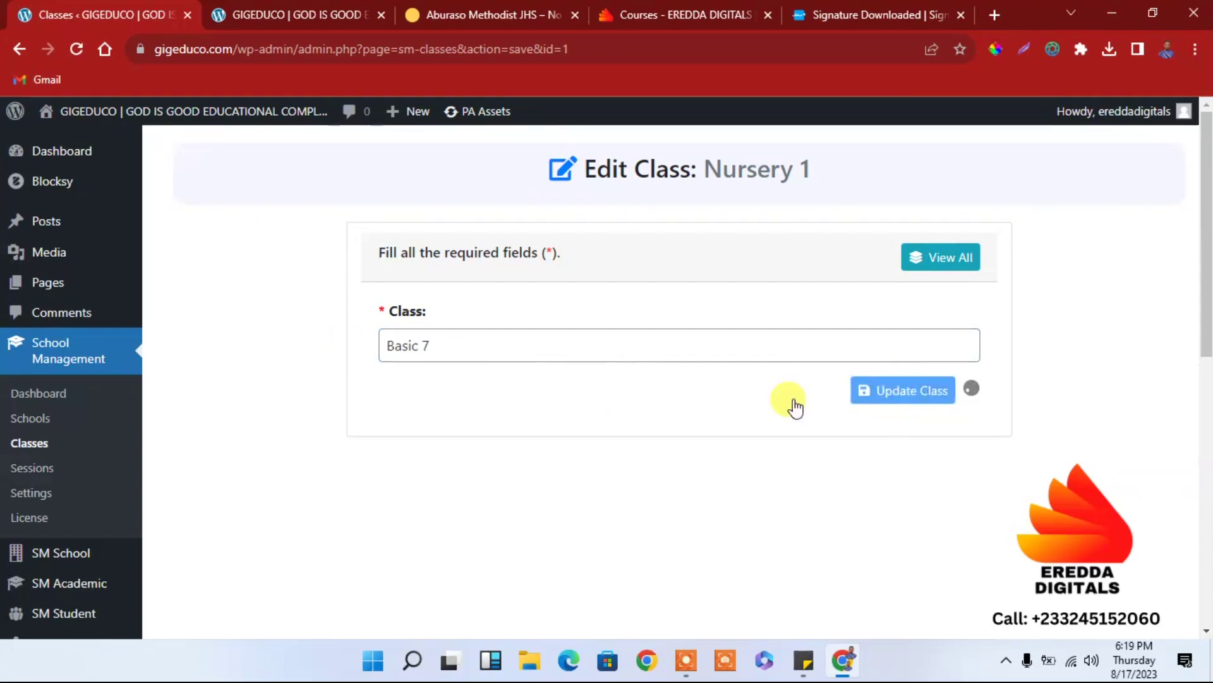
click(38, 442)
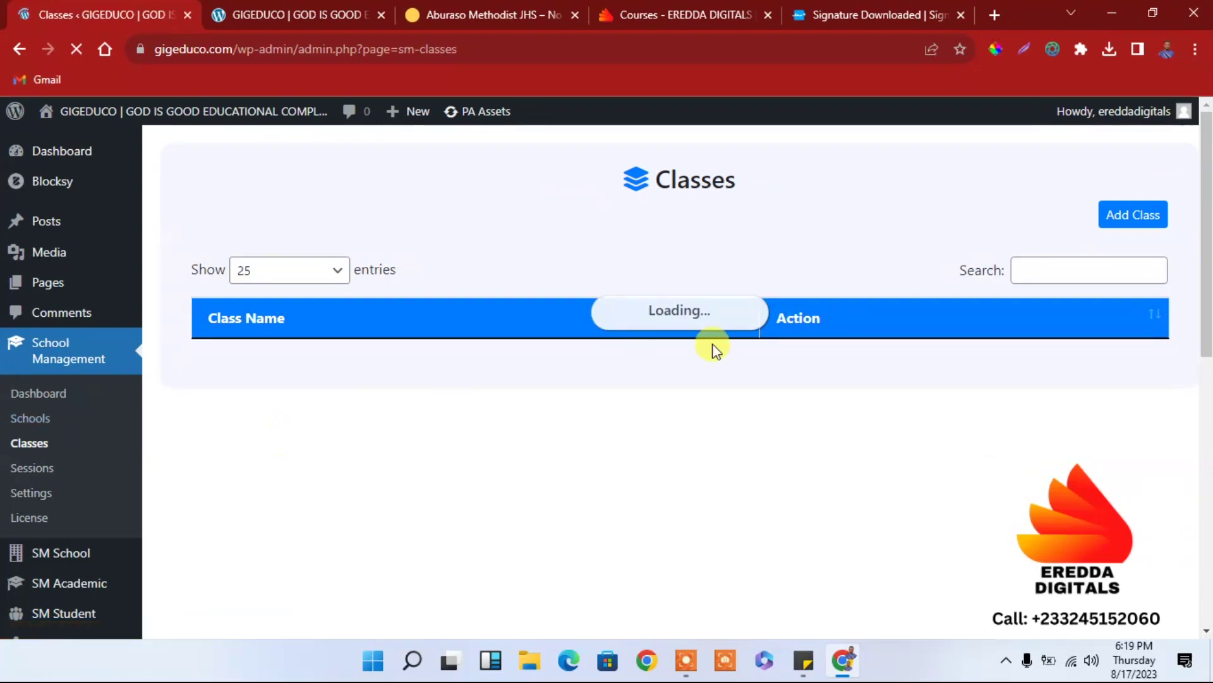
scroll(373, 430, down, 4)
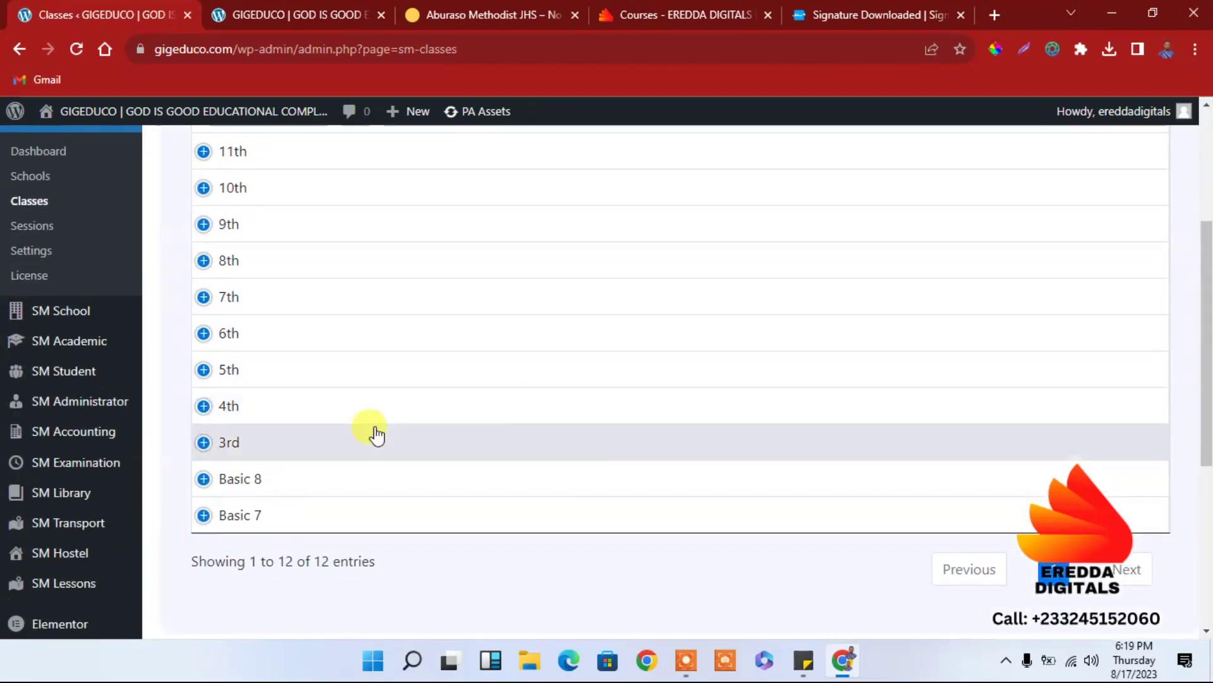
Rename class '3rd' to 'Basic 9', save it, and return to the Classes list
click(229, 448)
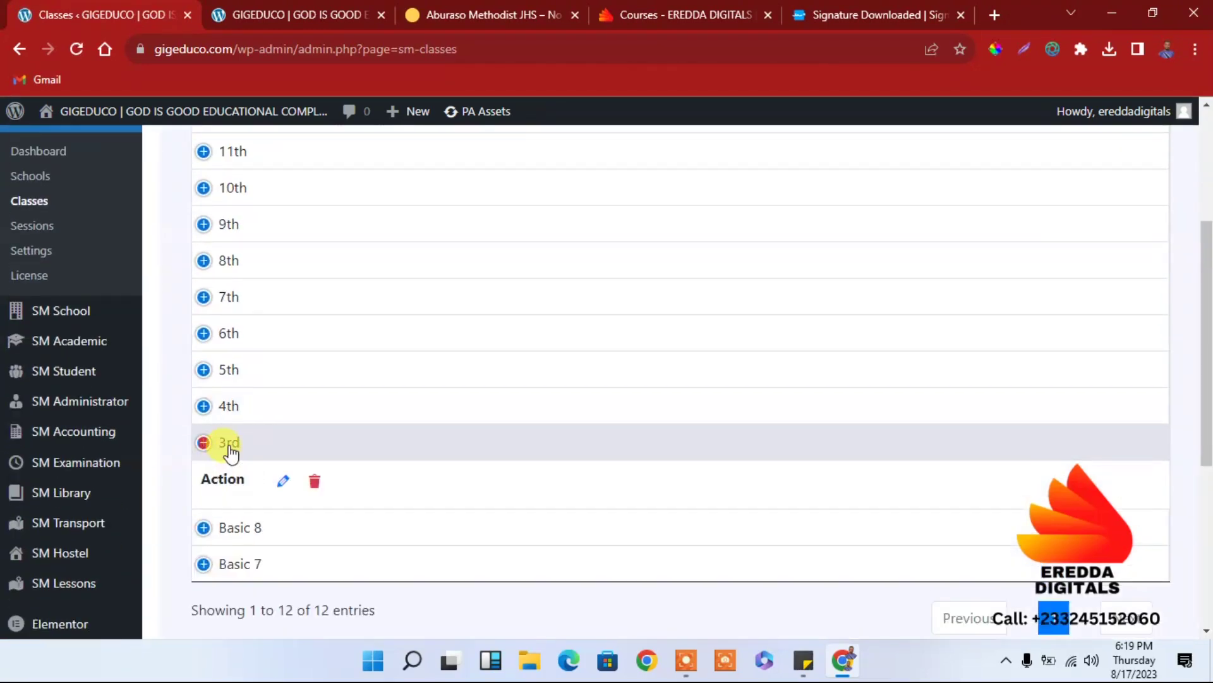
click(275, 479)
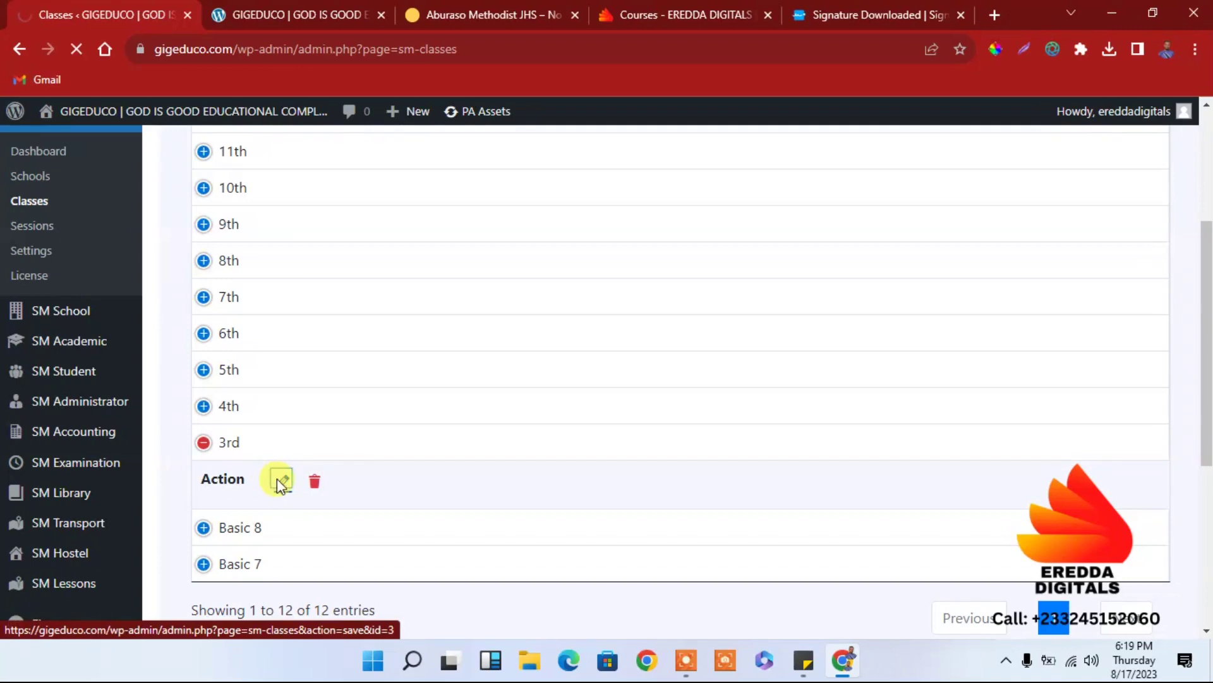
drag(463, 347, 316, 351)
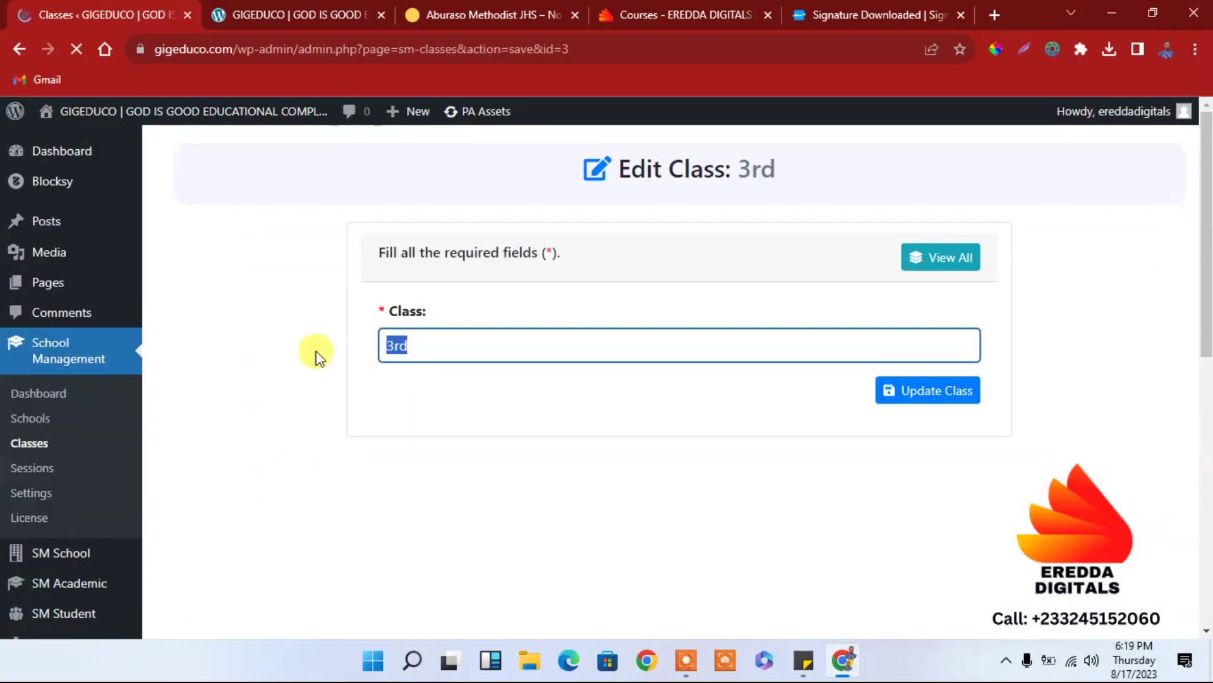
text(Basic 9)
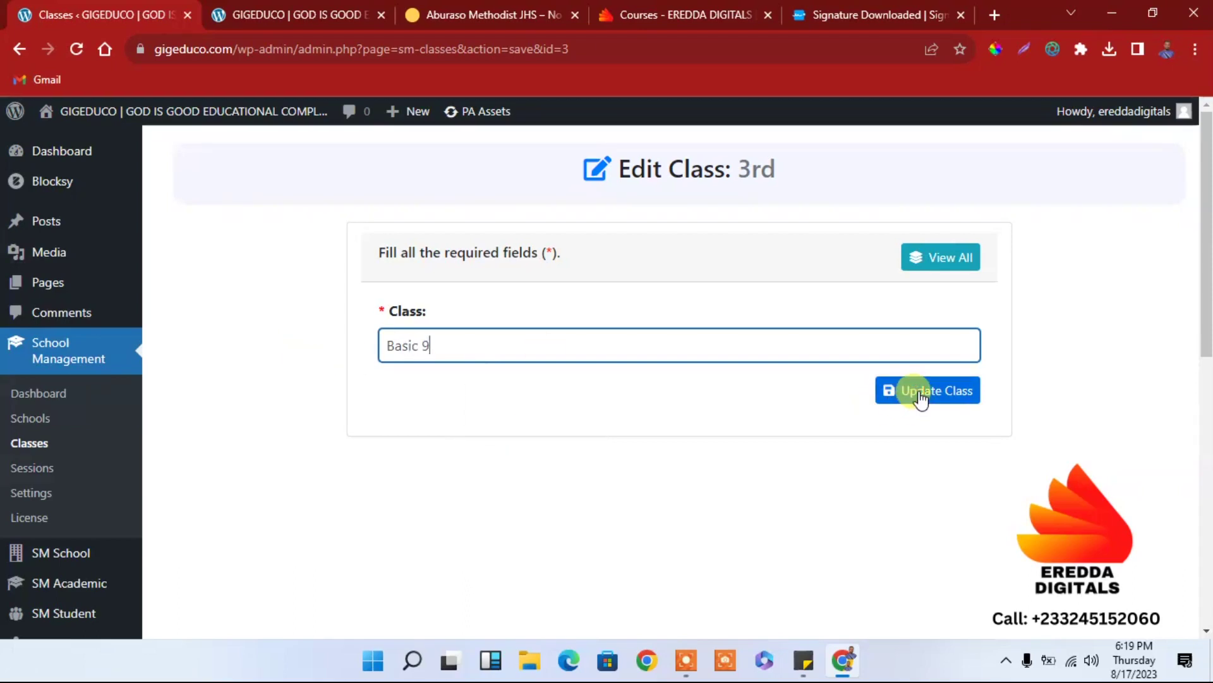
click(918, 393)
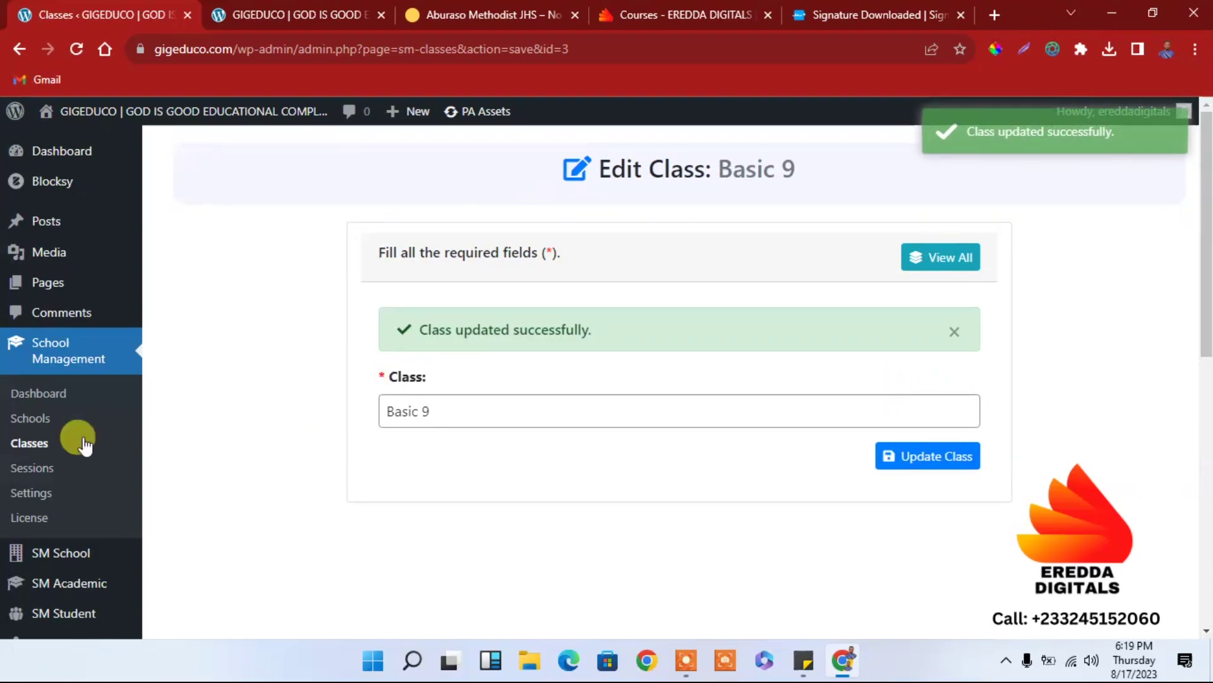
click(26, 444)
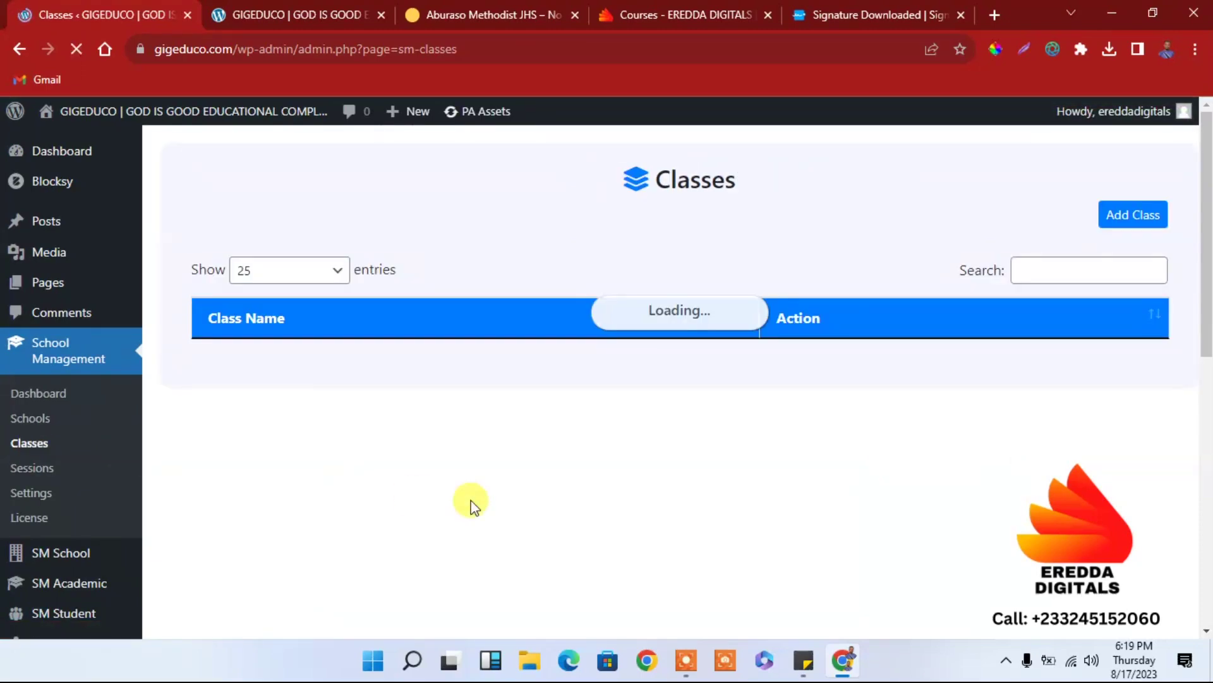
Delete the 4th class so only Basic 9, Basic 8 and Basic 7 remain
mouse_move(1204, 326)
mouse_down()
mouse_move(1200, 383)
mouse_move(1184, 314)
mouse_up()
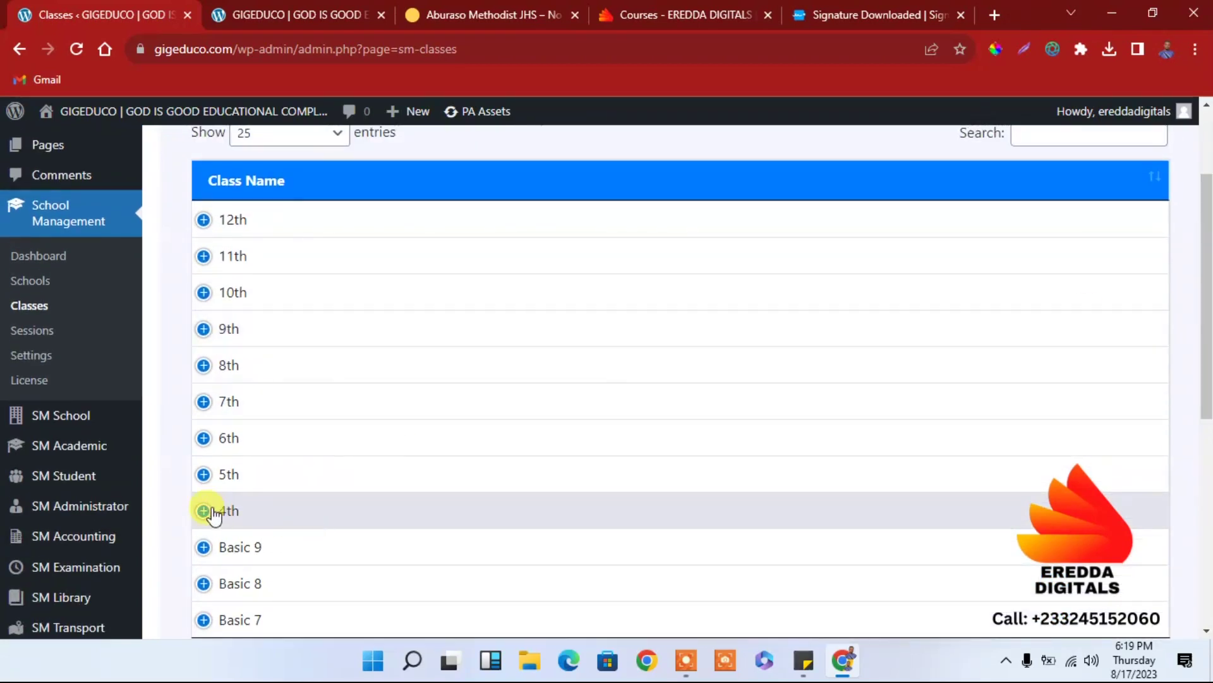
click(213, 512)
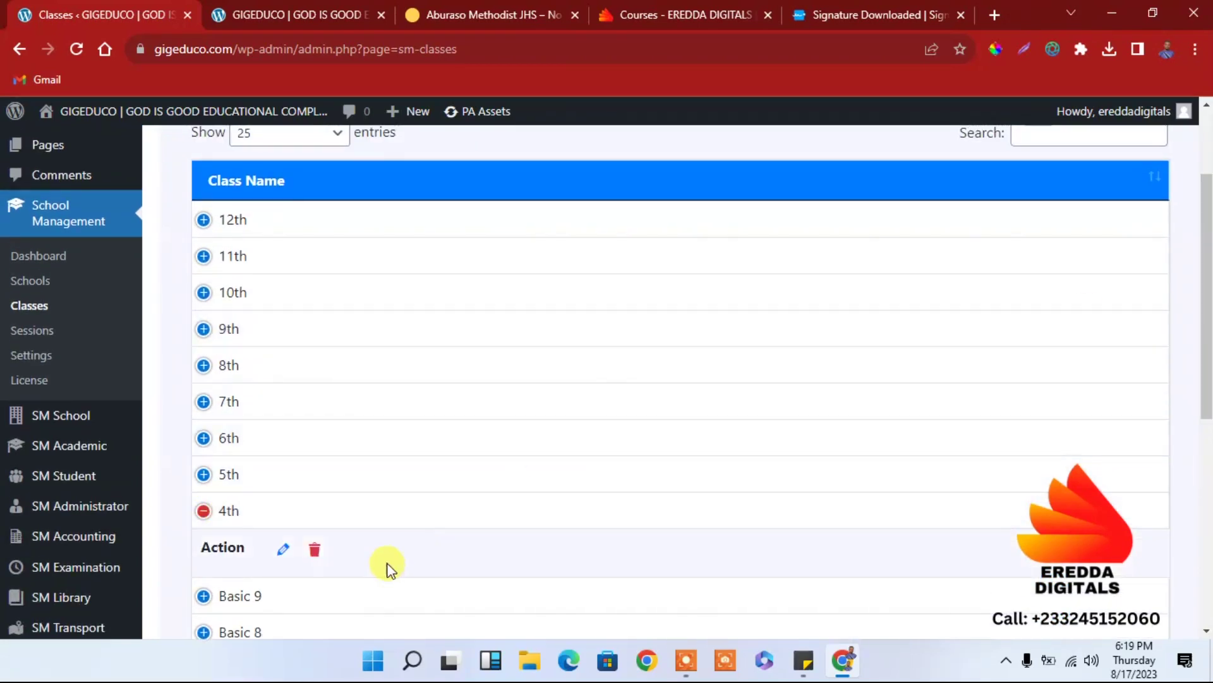
click(316, 549)
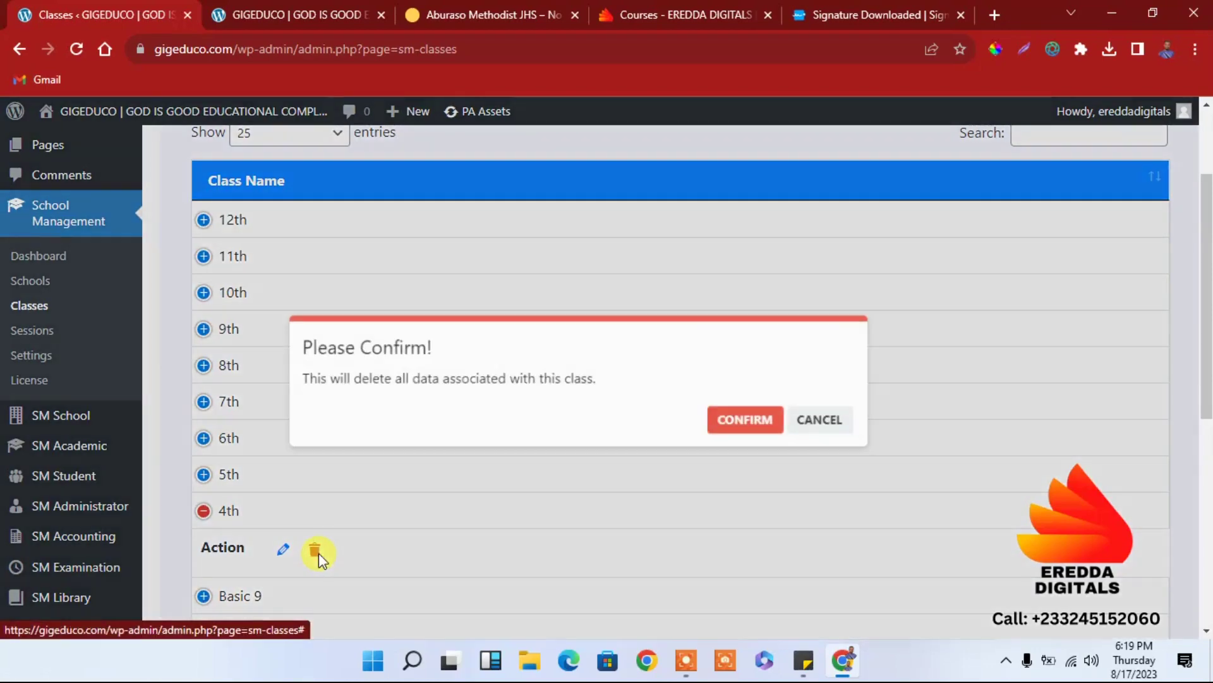
click(772, 407)
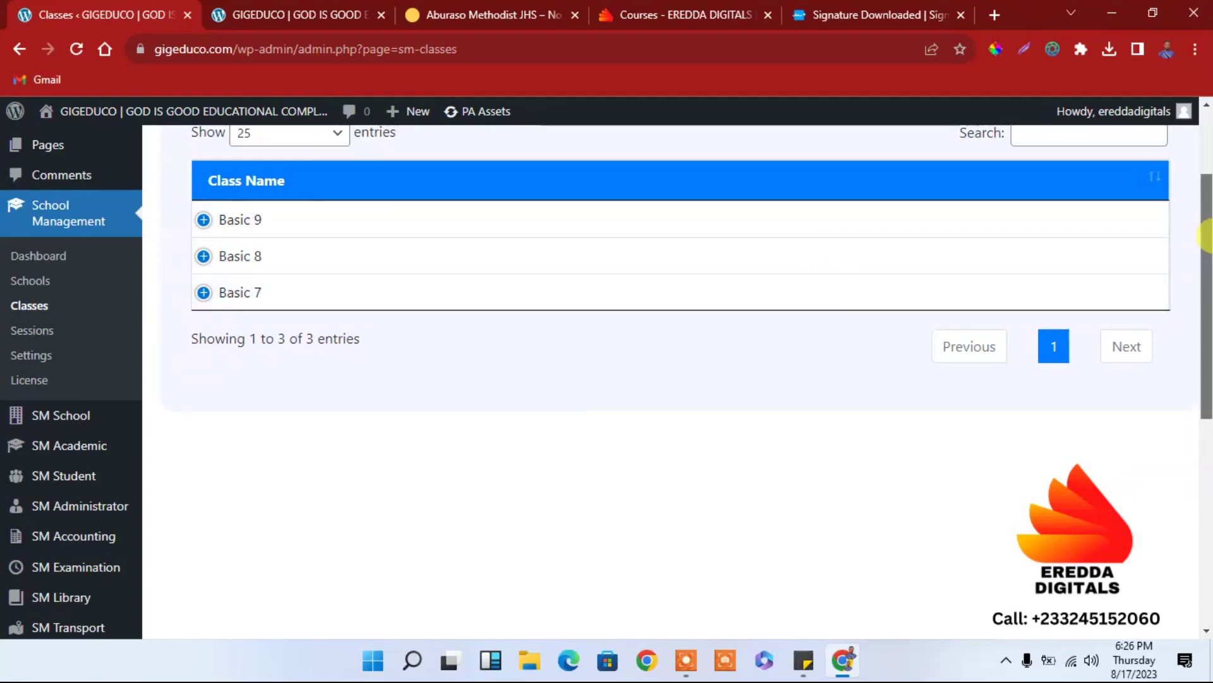
drag(1205, 217, 1204, 194)
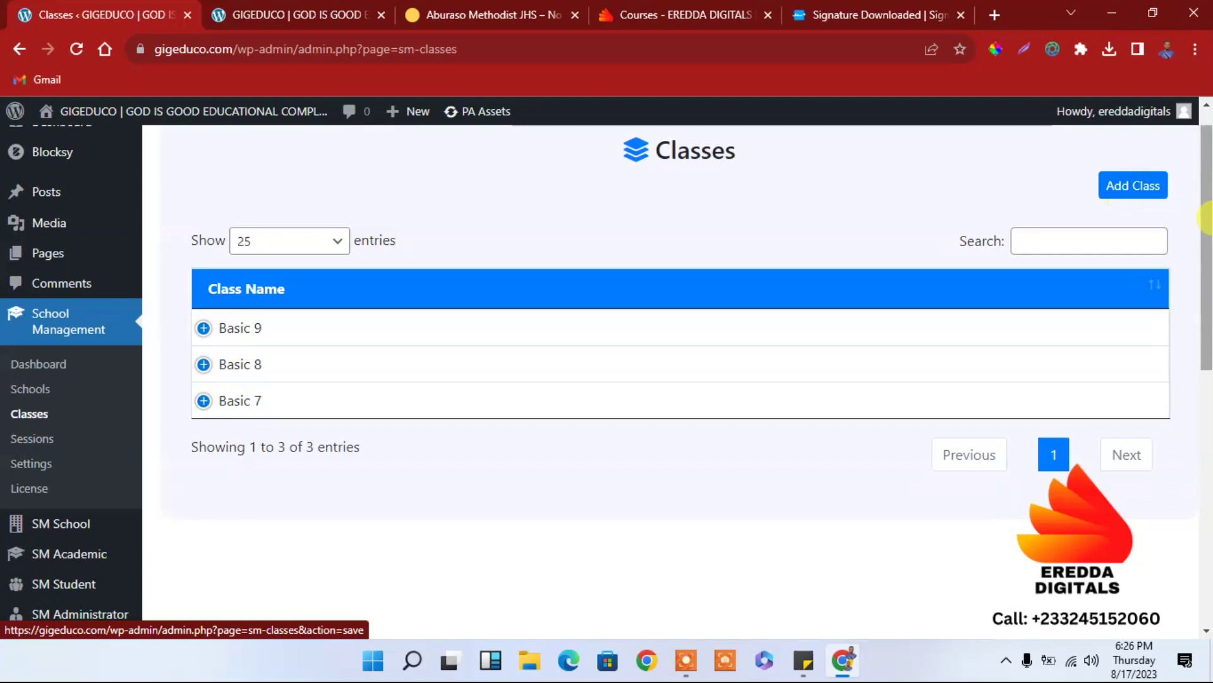
drag(1207, 225, 1209, 281)
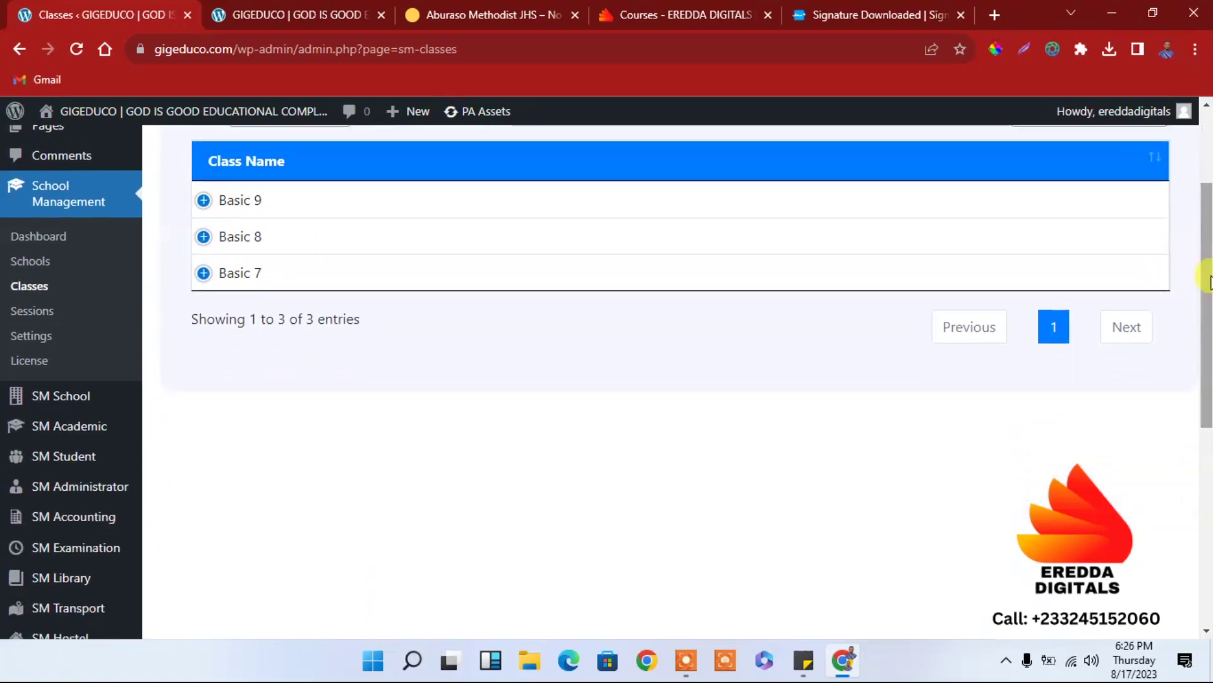
In Sessions, open the 2024-2025 session for editing and rename it 'Term 1'
click(35, 316)
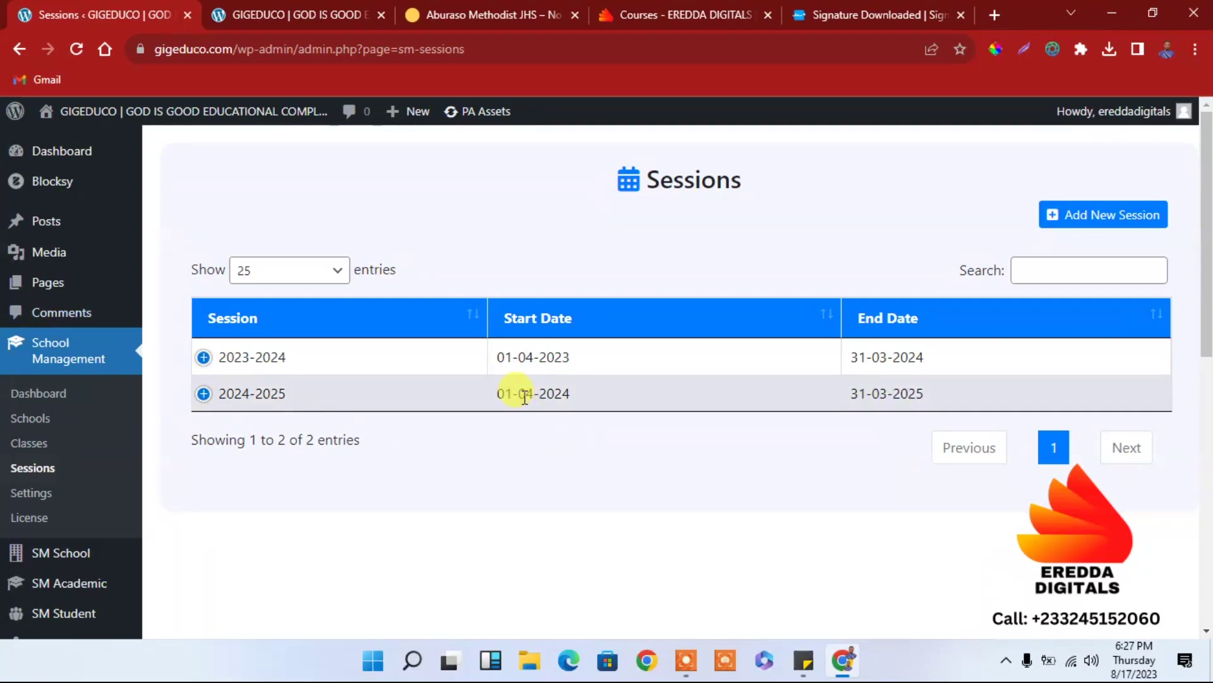
click(203, 393)
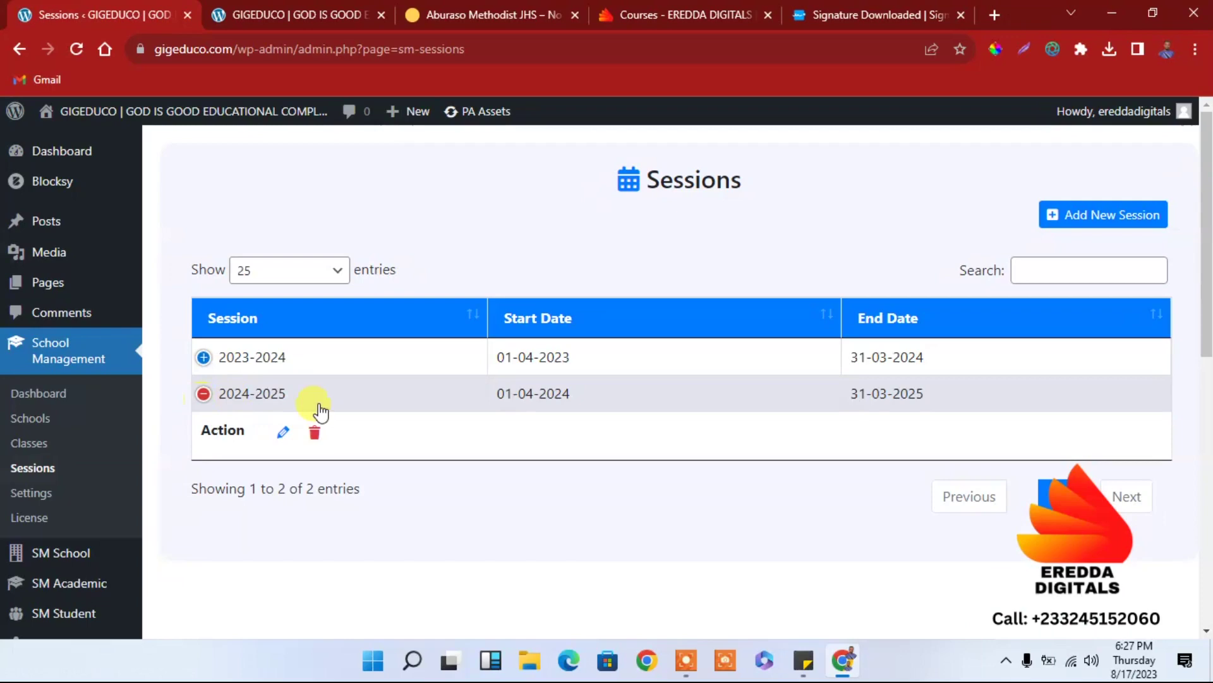
click(283, 435)
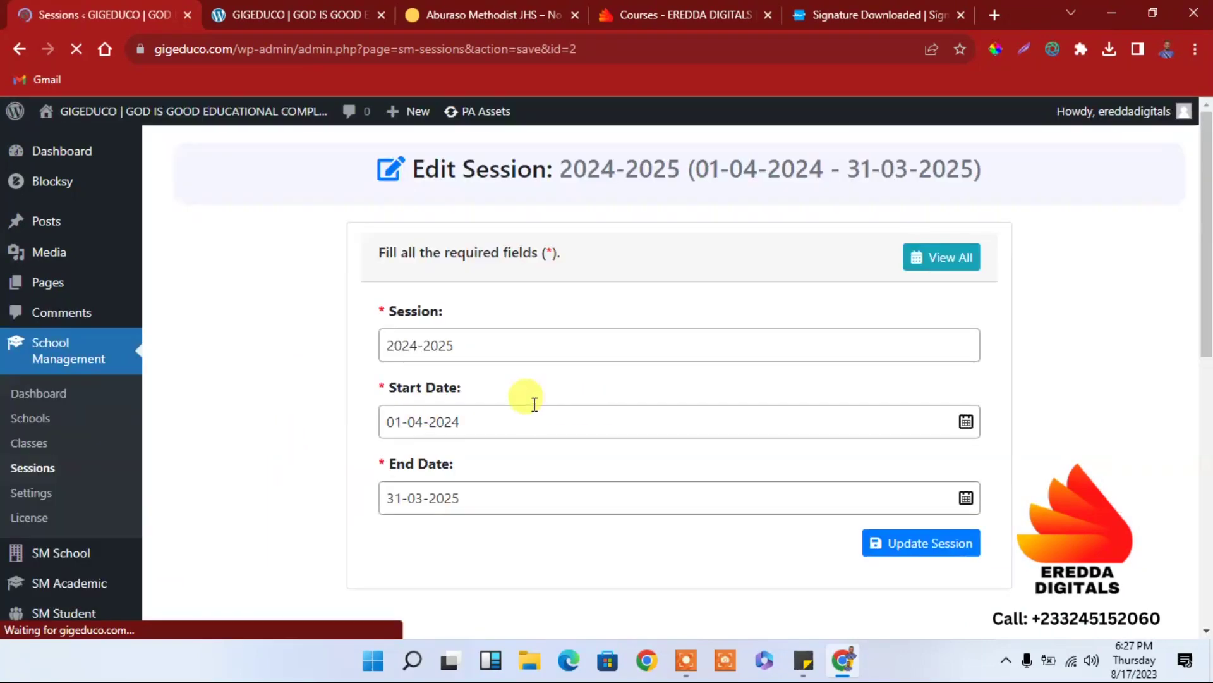
drag(466, 347, 304, 344)
text(1)
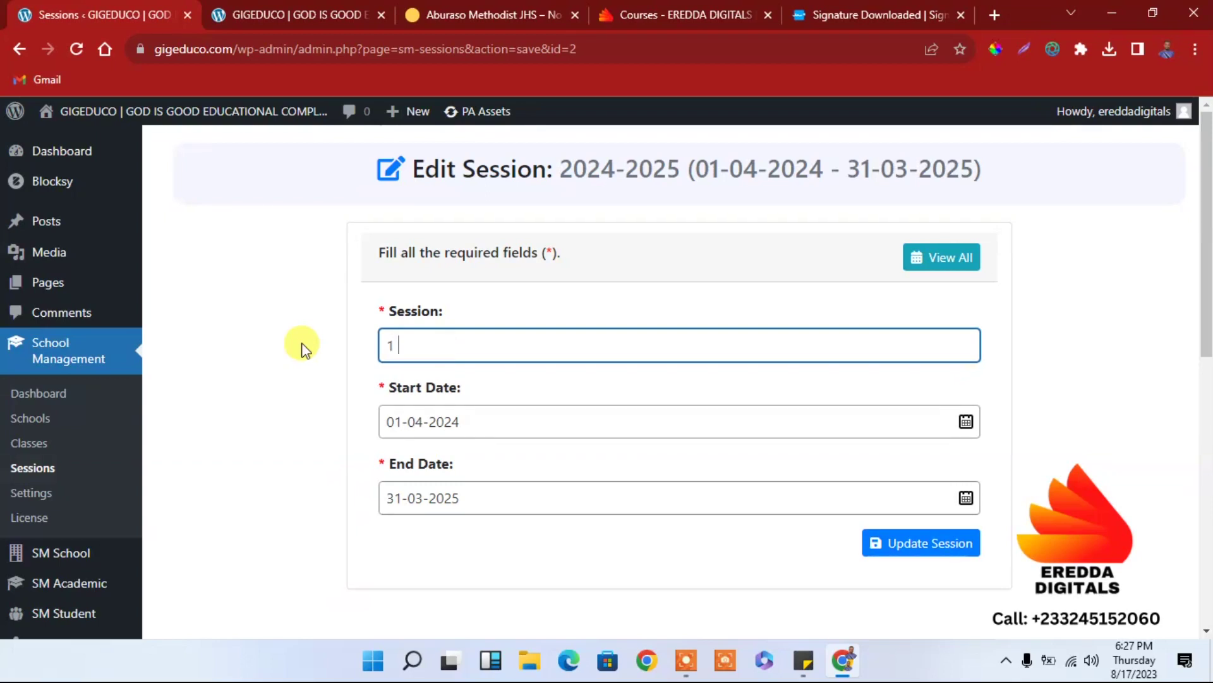
text( Ter)
text(m)
text(Ter)
text(m 1)
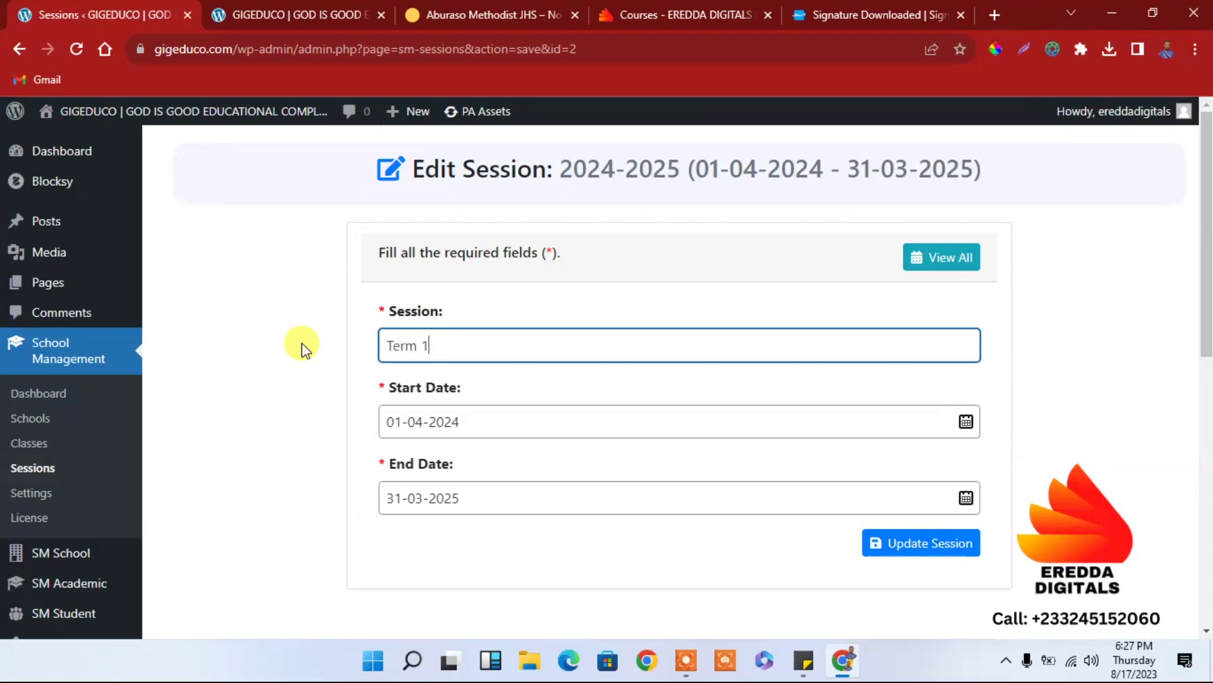
Set Term 1's dates to 10-01-2023 through 14-04-2023, save, and return to Sessions
click(490, 429)
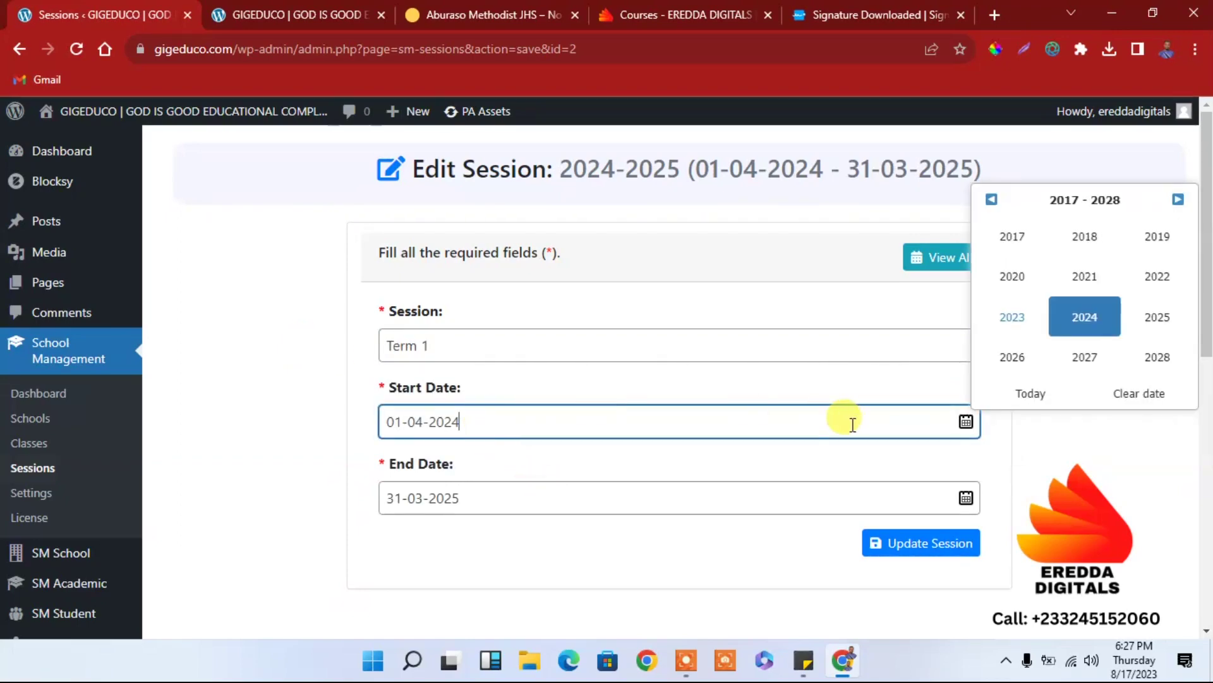
click(1010, 325)
click(1008, 236)
click(1022, 299)
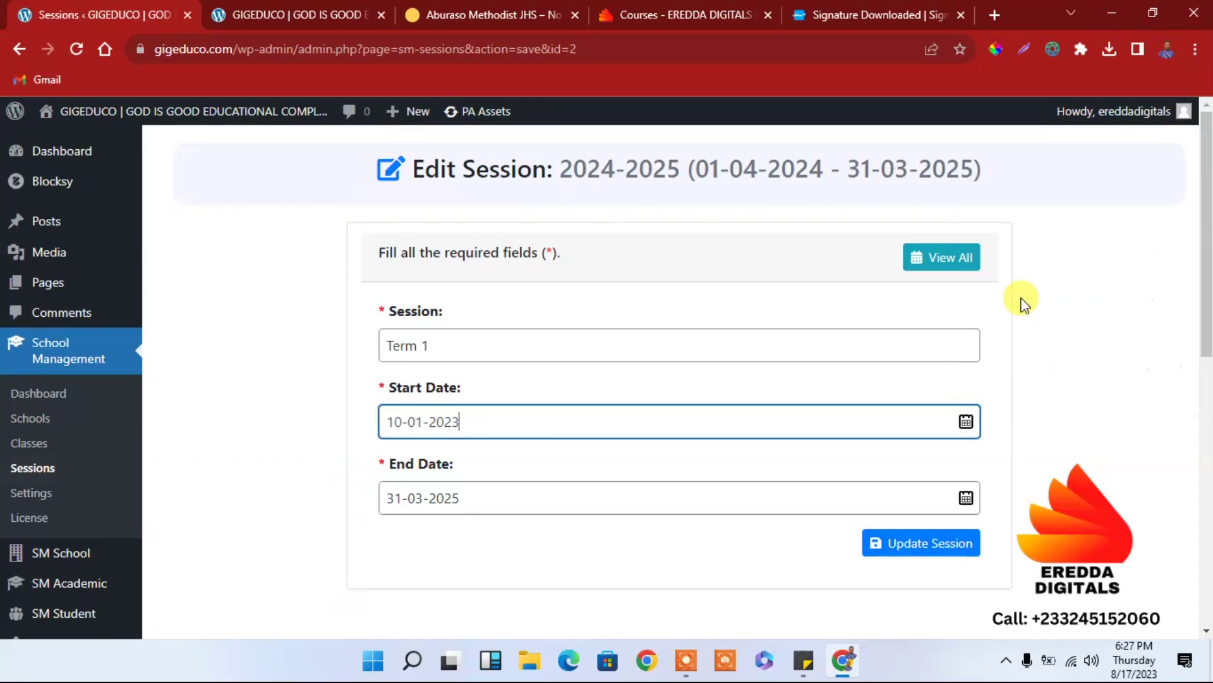
click(525, 499)
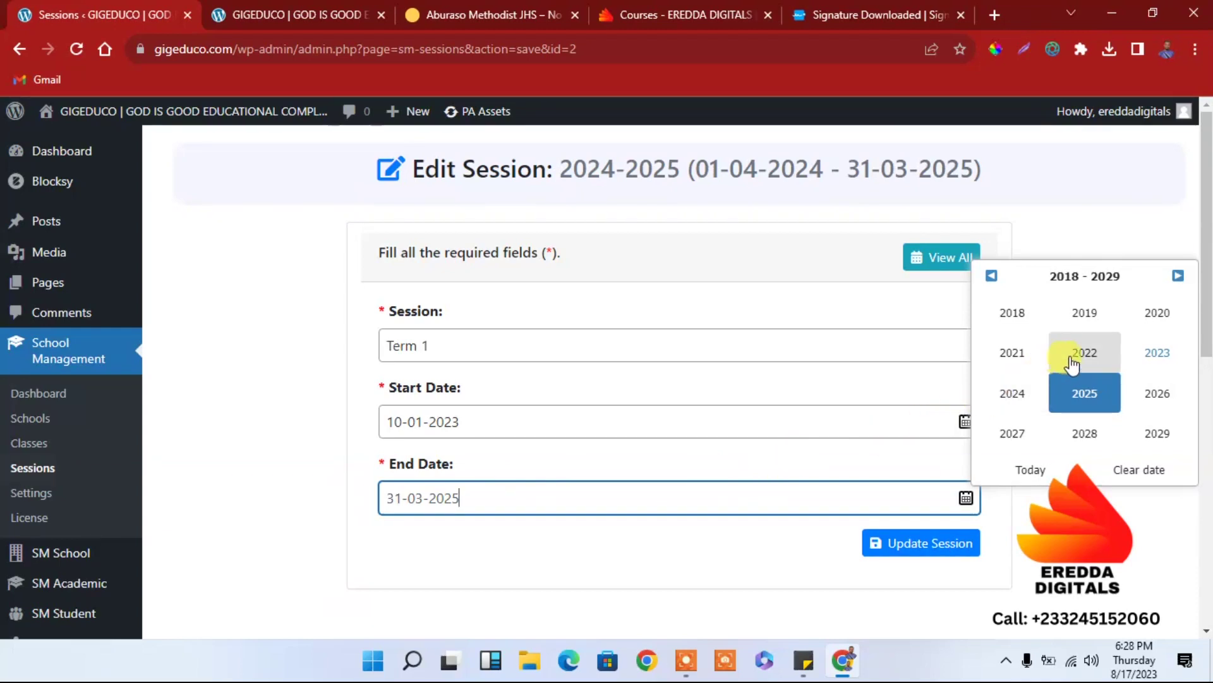
click(1157, 353)
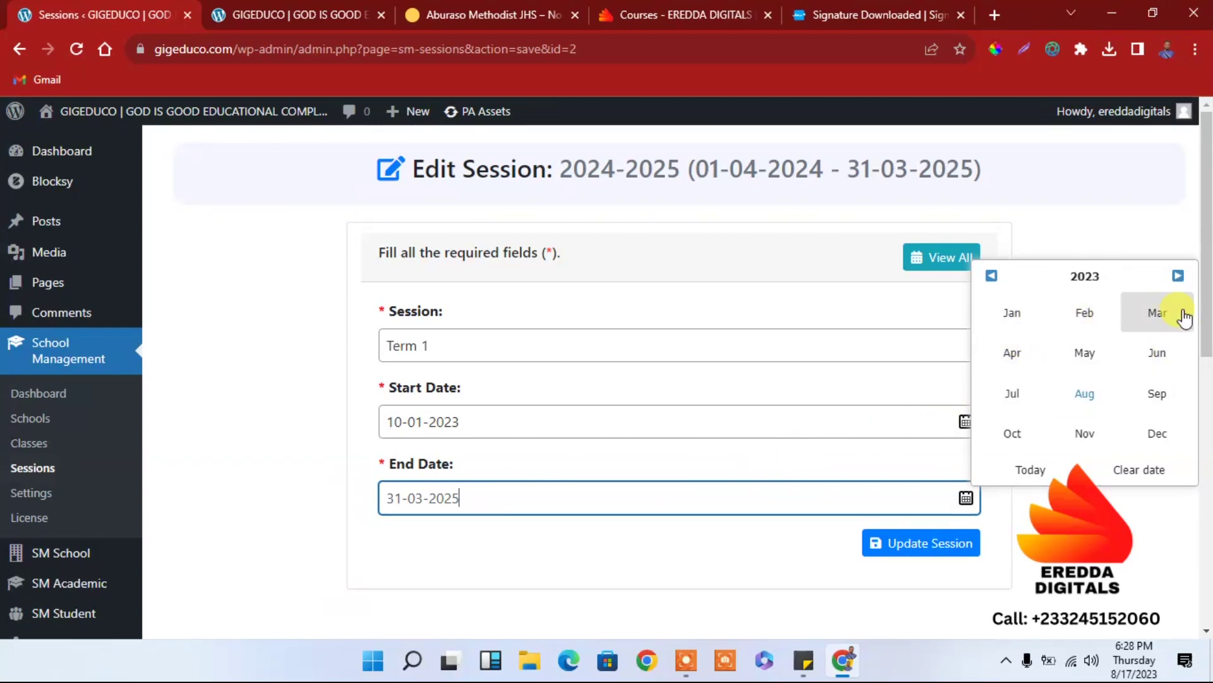
click(1018, 363)
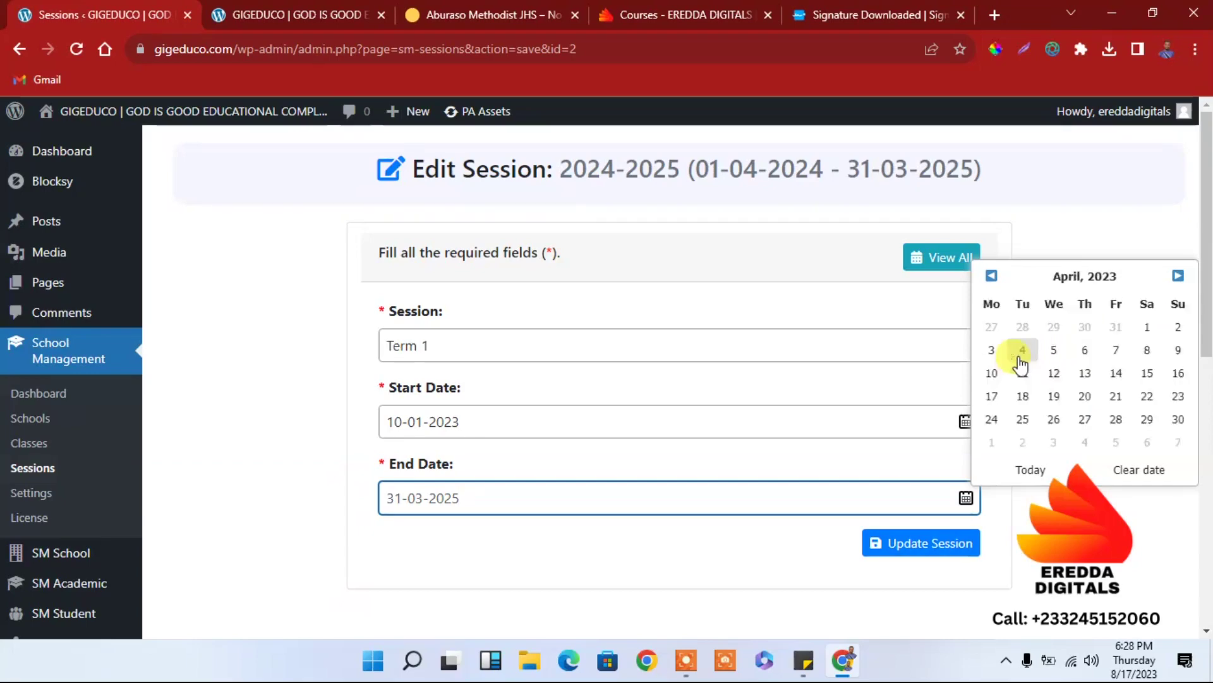
click(1118, 375)
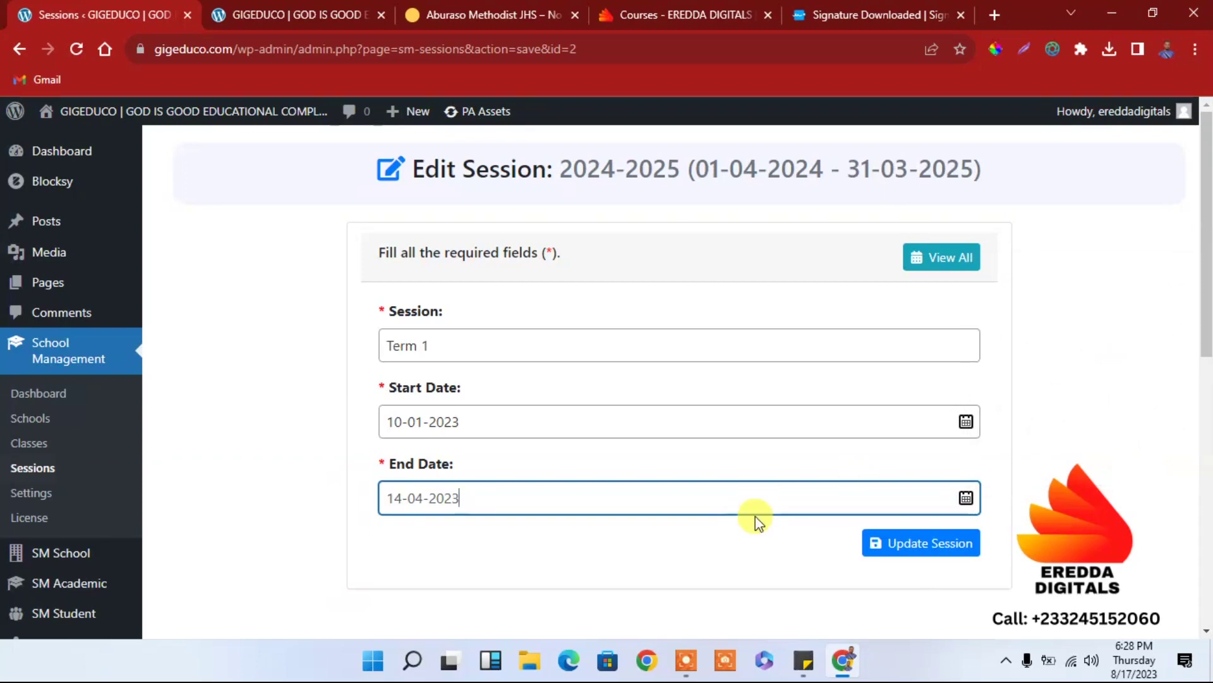
click(953, 548)
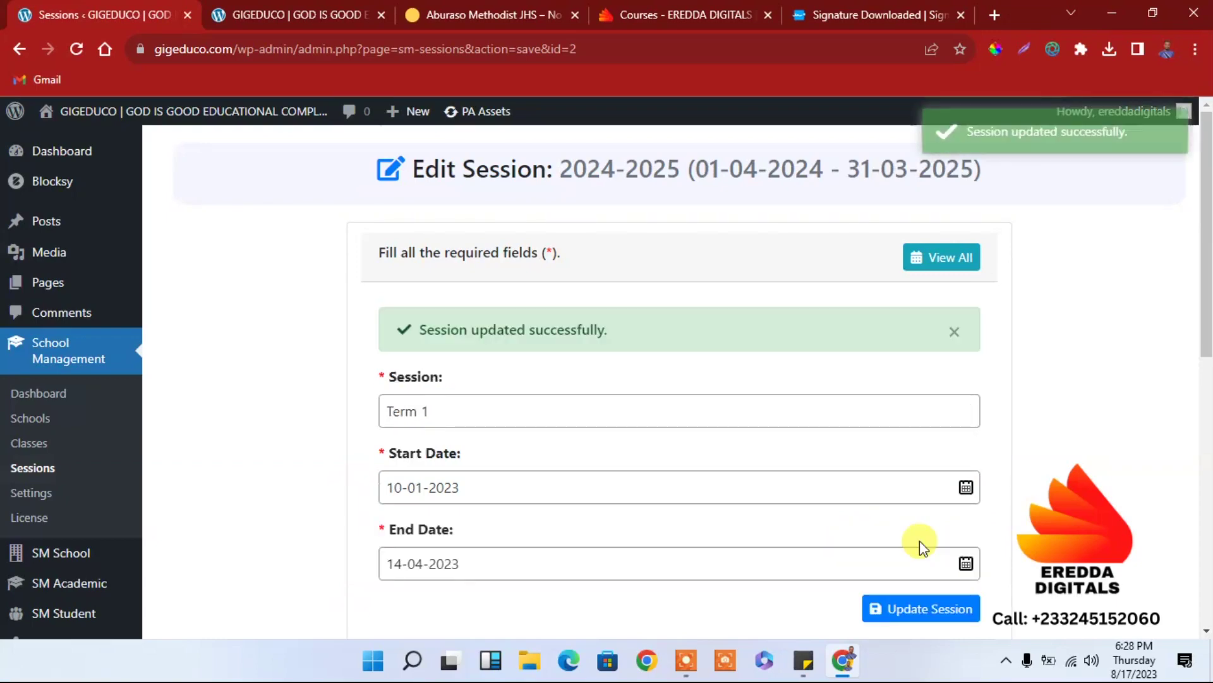
click(27, 471)
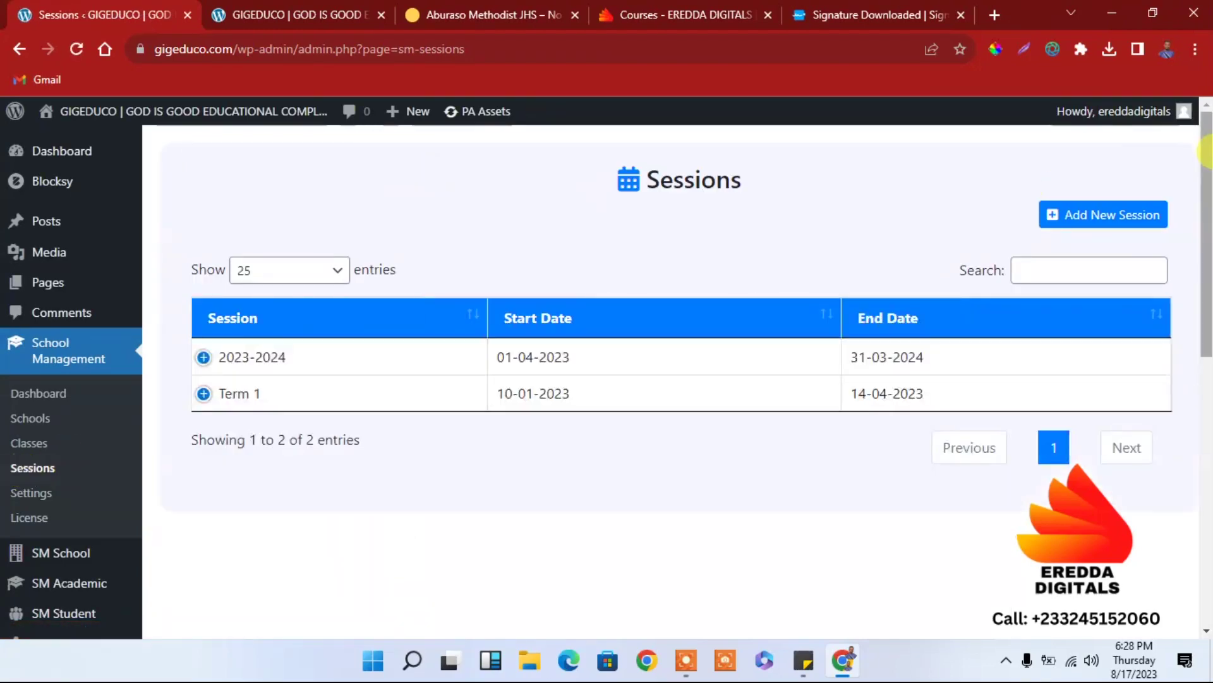
Scroll the Sessions list and expand the 2023-2024 session's action row
scroll(481, 250, down, 2)
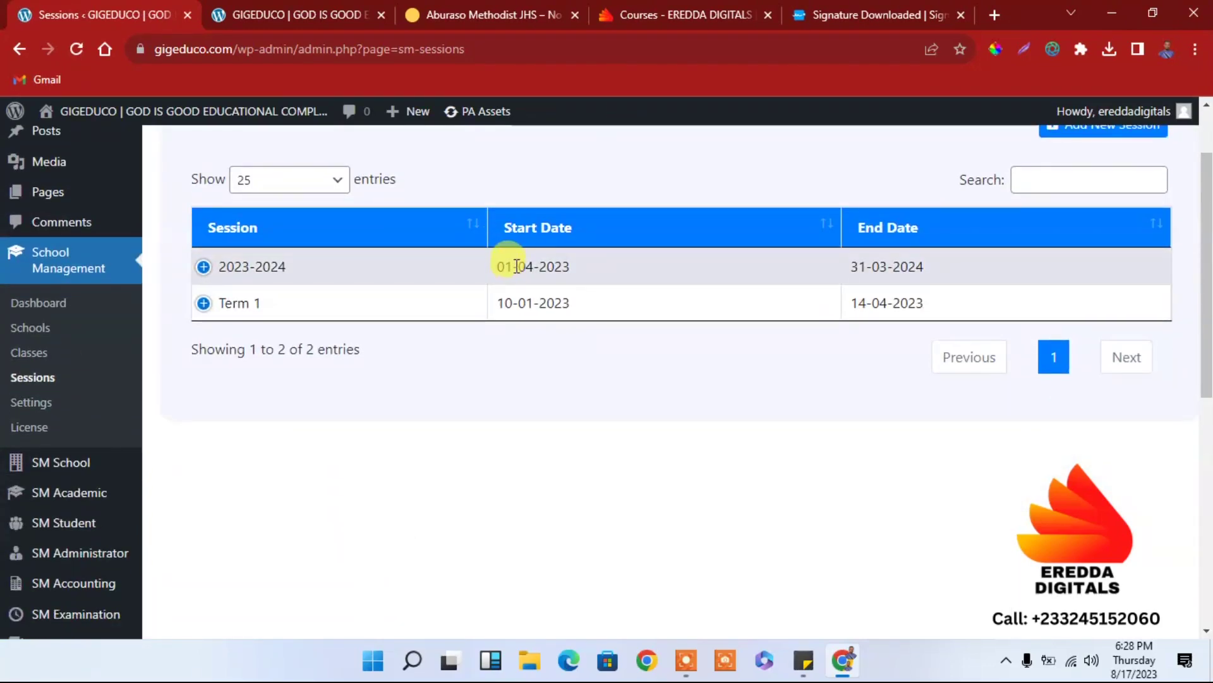
click(203, 267)
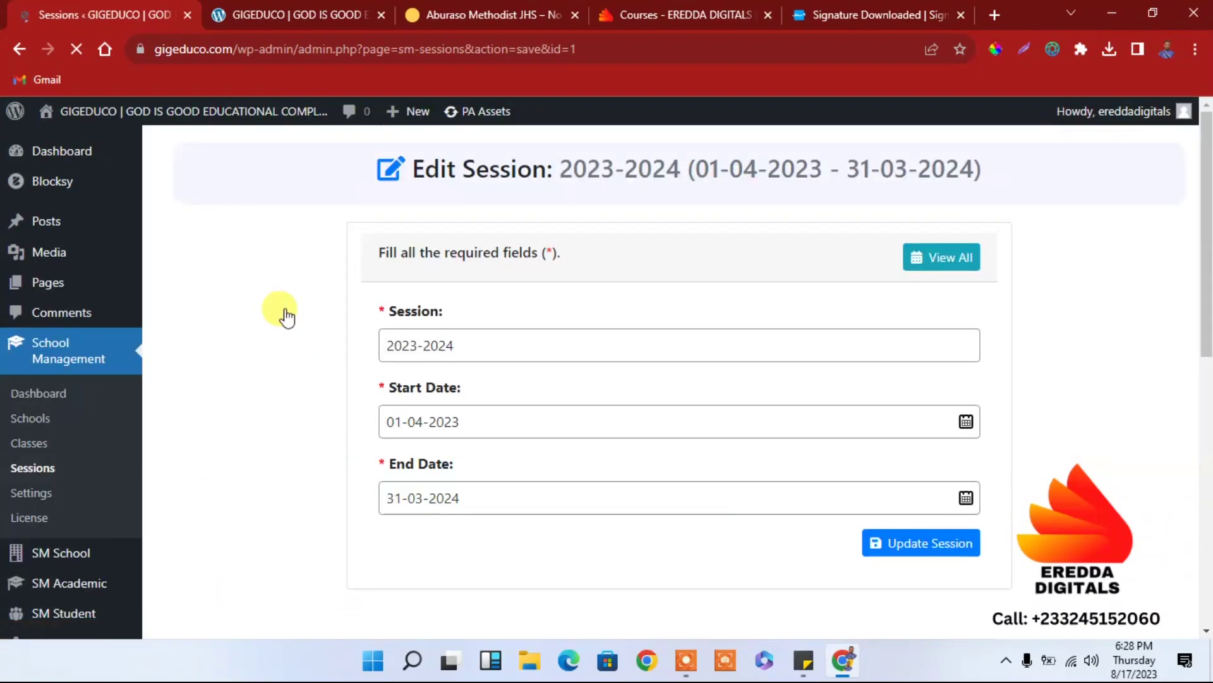
Rename the 2023-2024 session to 'Term 2' with start date 21-04-2023
drag(479, 335, 318, 359)
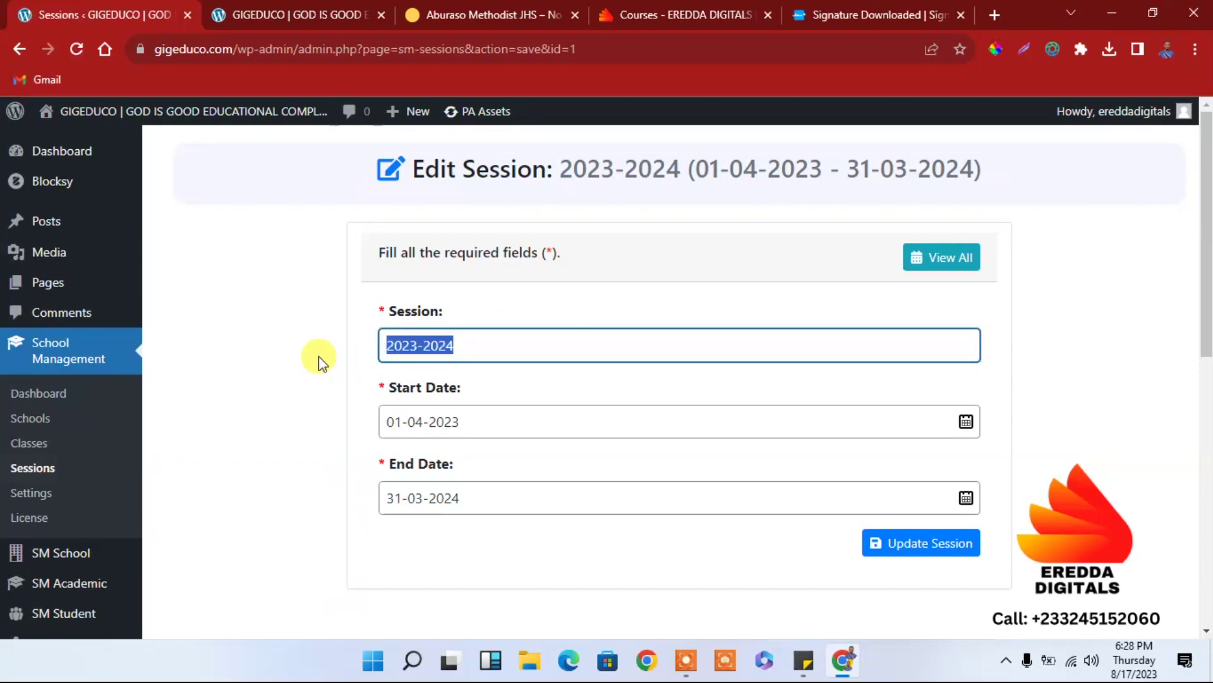
text(Ter)
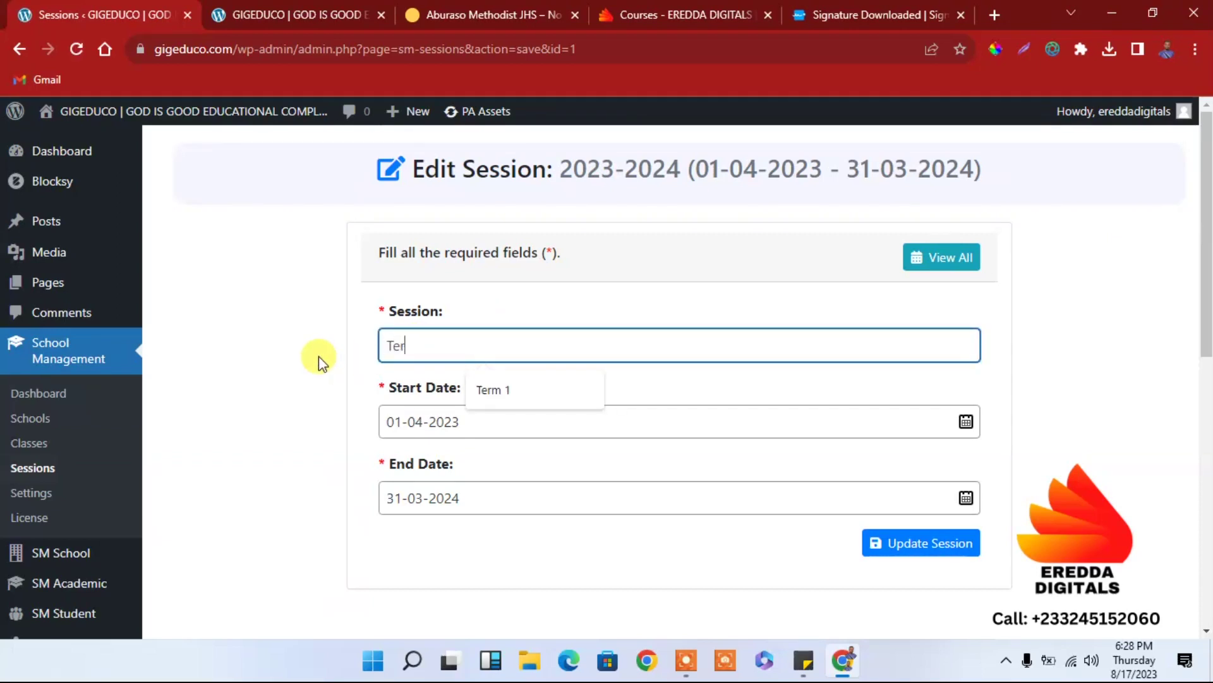
text(m 2)
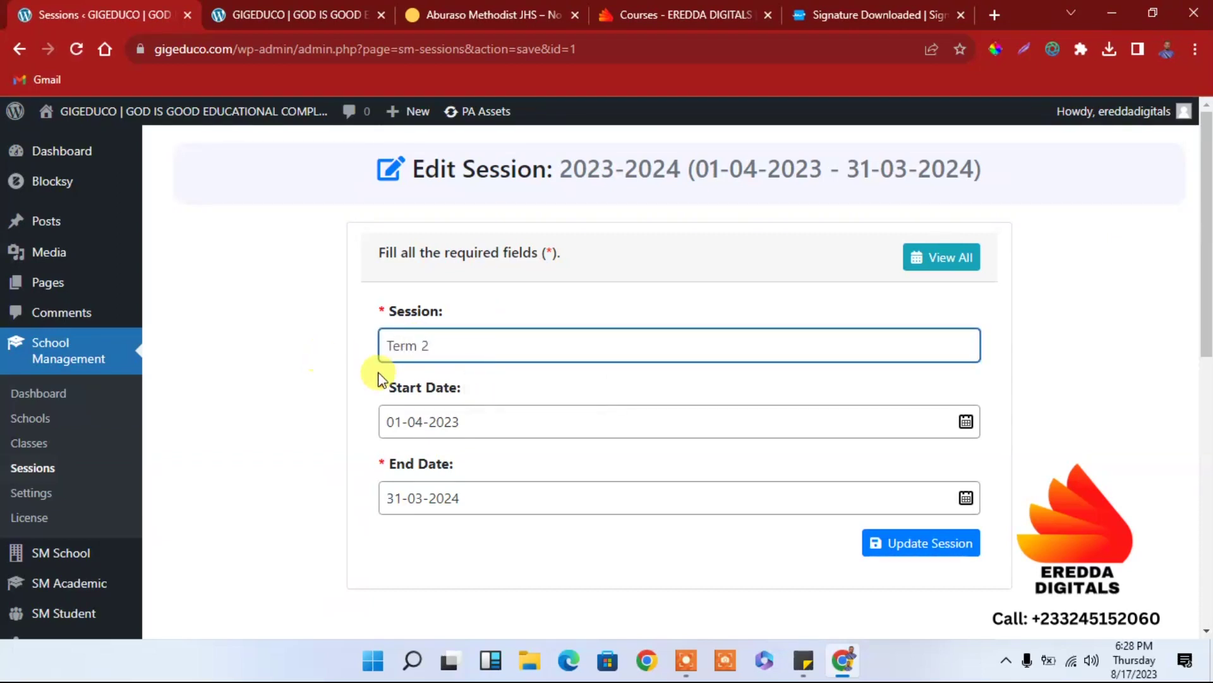
click(496, 426)
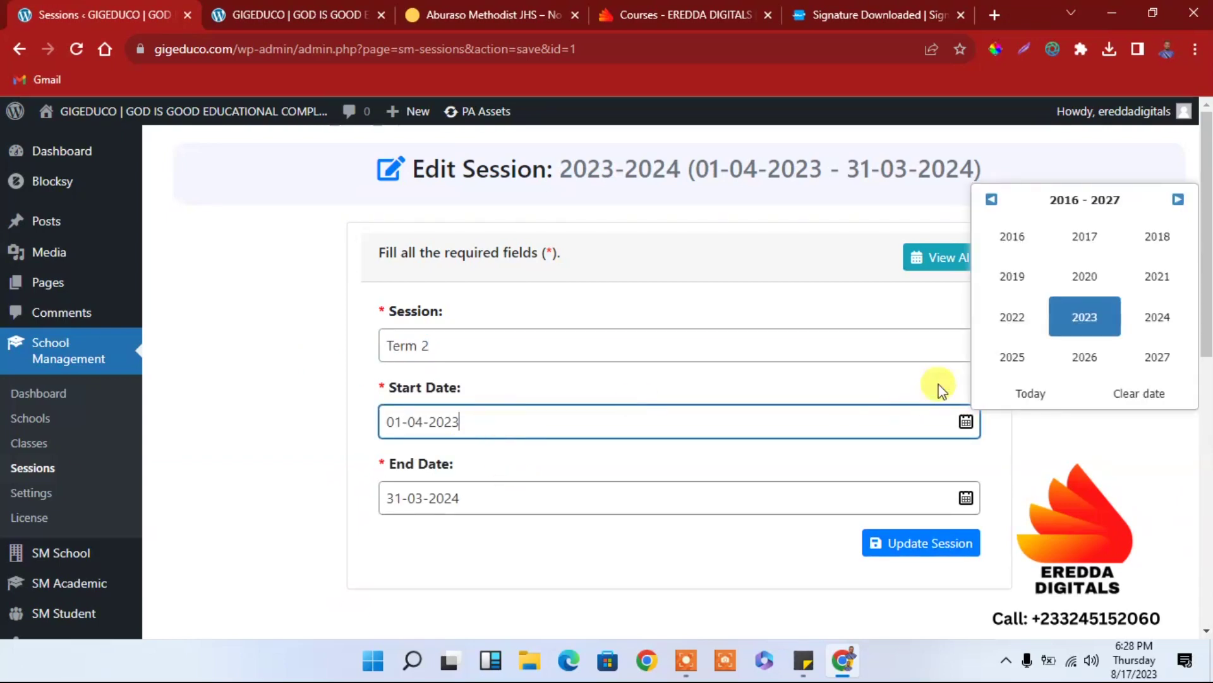
click(1075, 324)
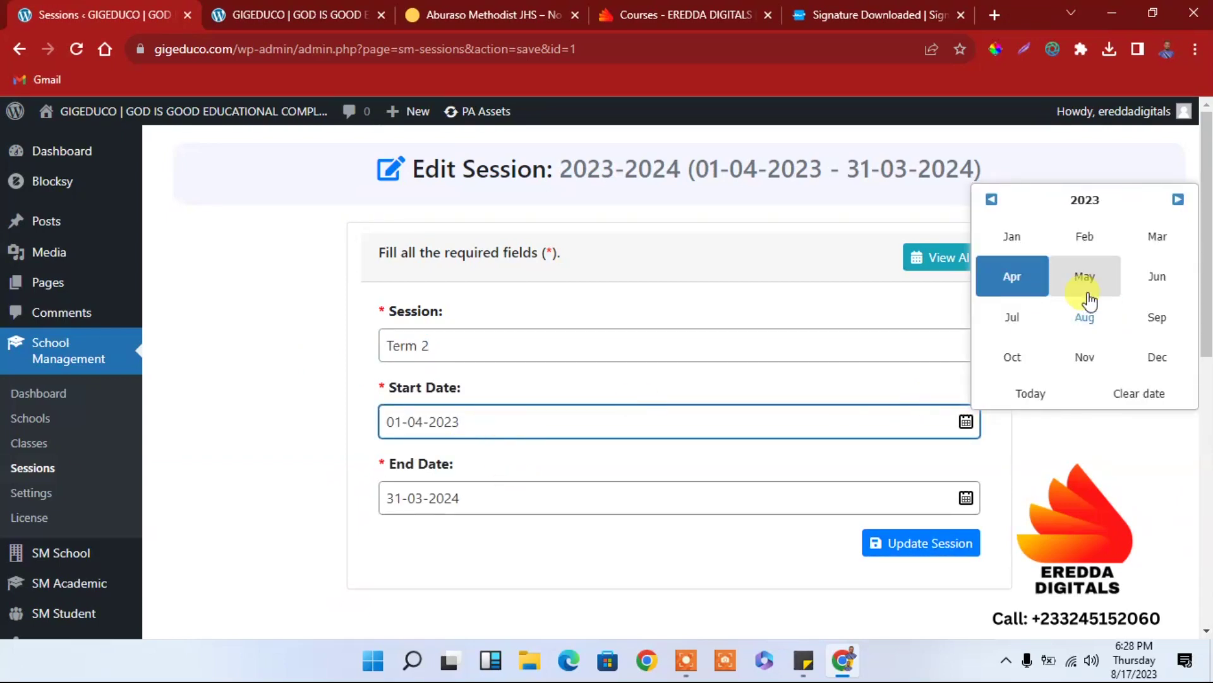
click(1024, 286)
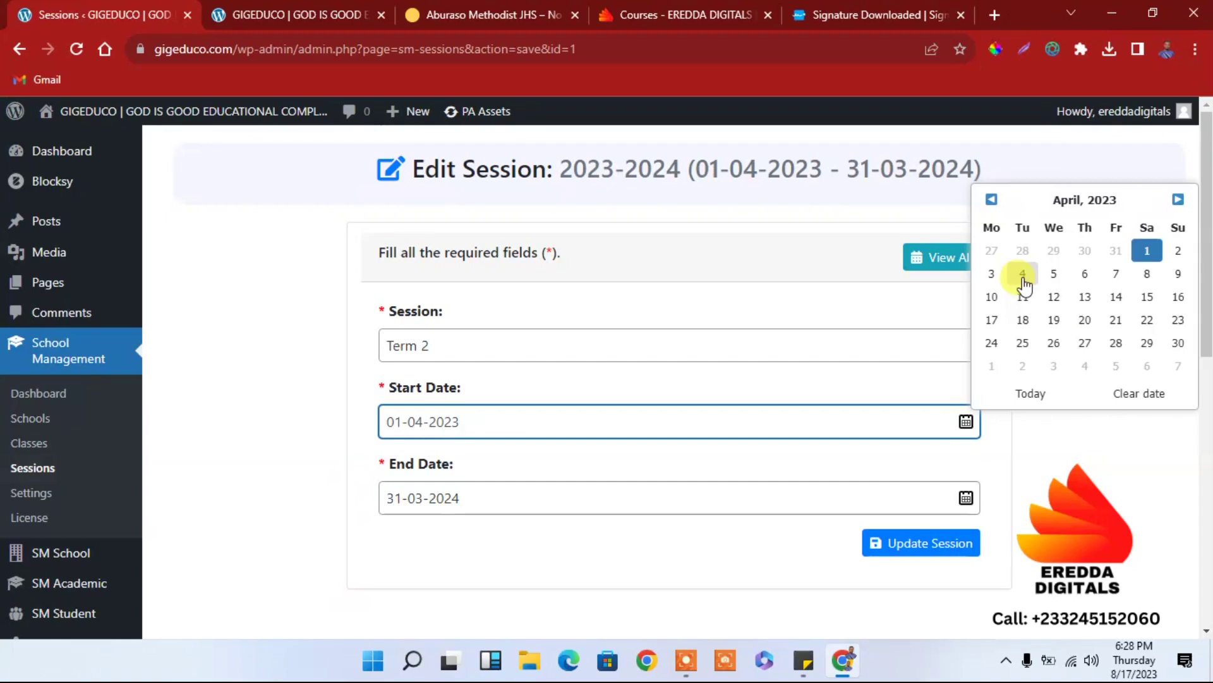
click(1116, 319)
Set Term 2's end date to 15-07-2023 and save the session
click(565, 501)
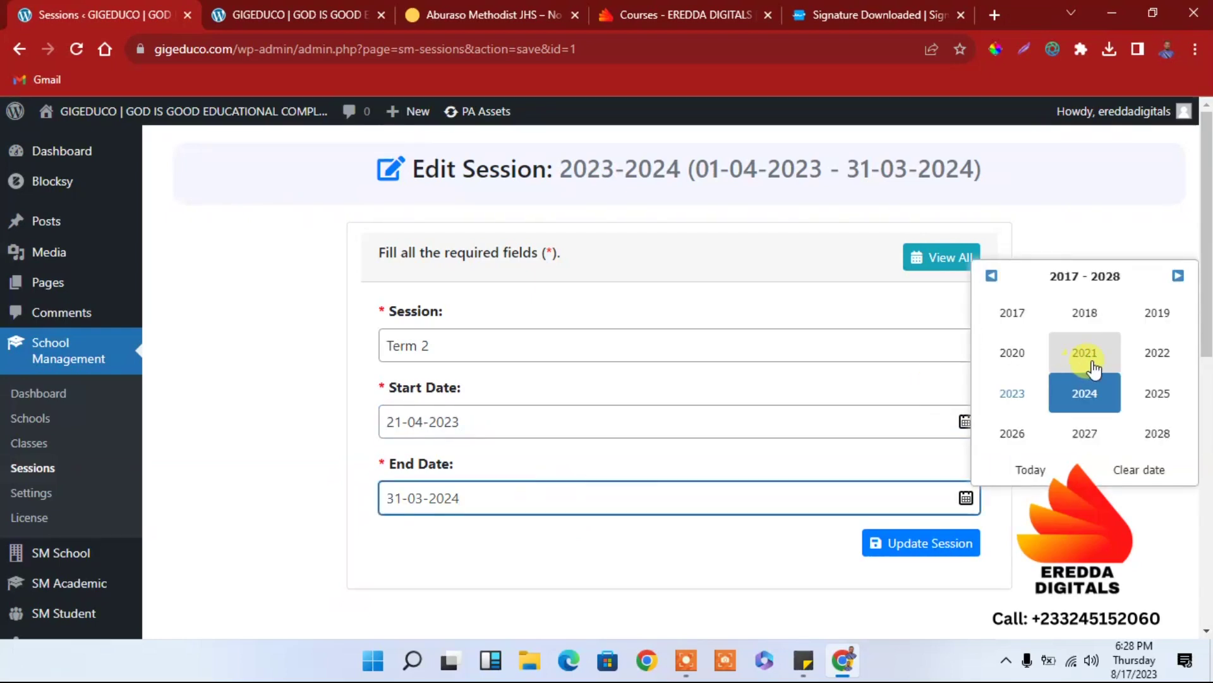
click(1028, 400)
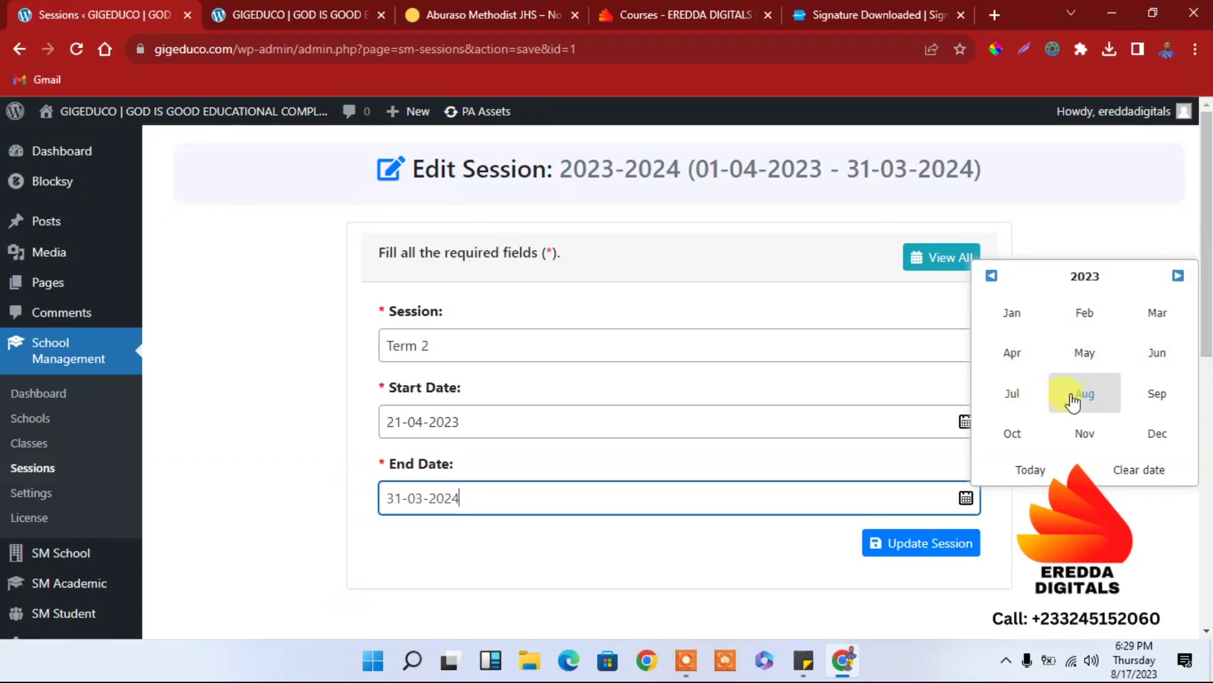
click(1012, 397)
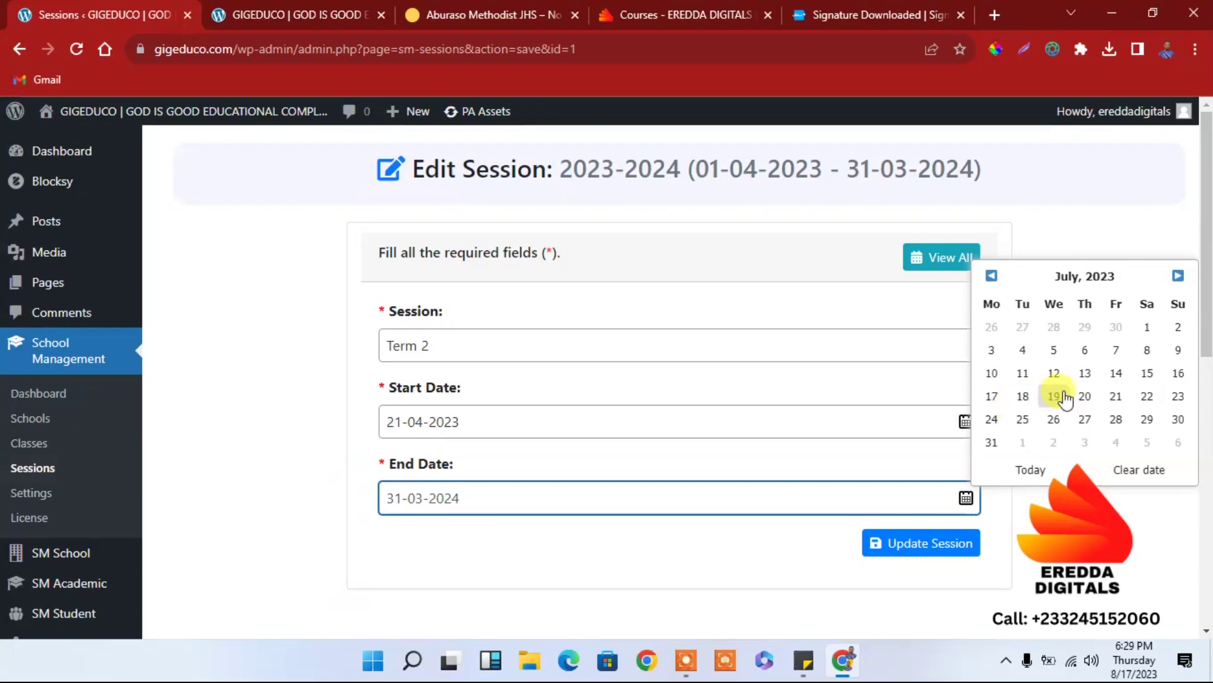
click(1145, 374)
click(934, 544)
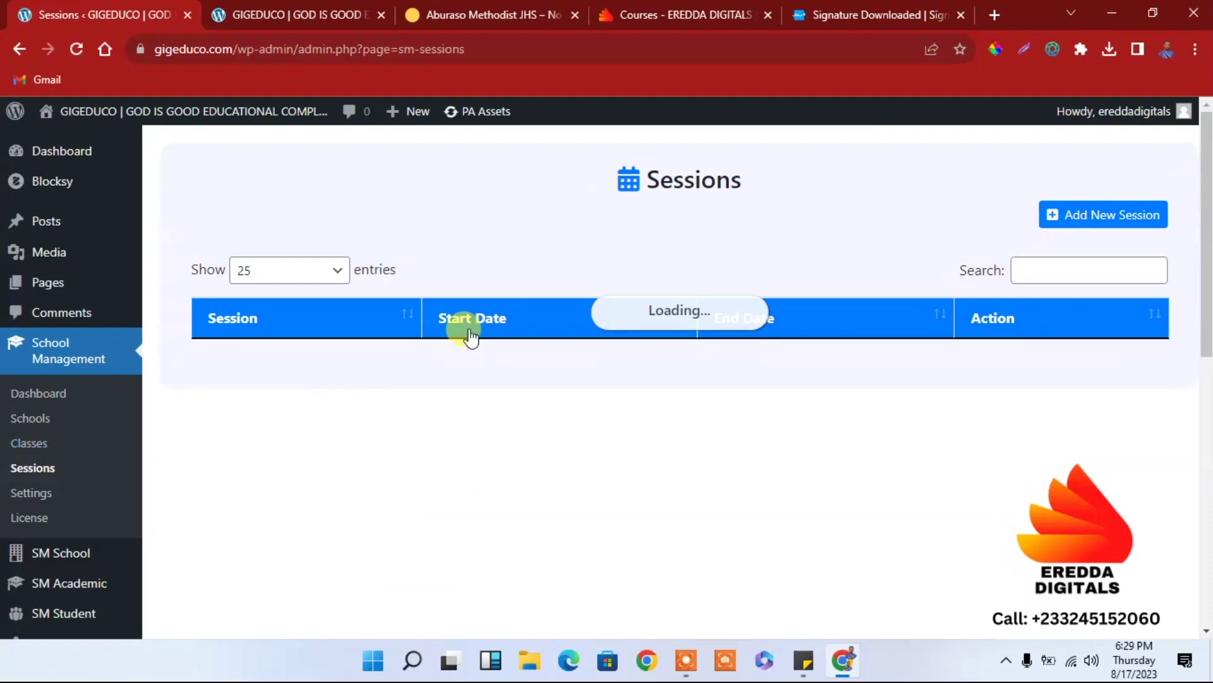
Open the Add New Session form from the Sessions page
scroll(1202, 253, down, 2)
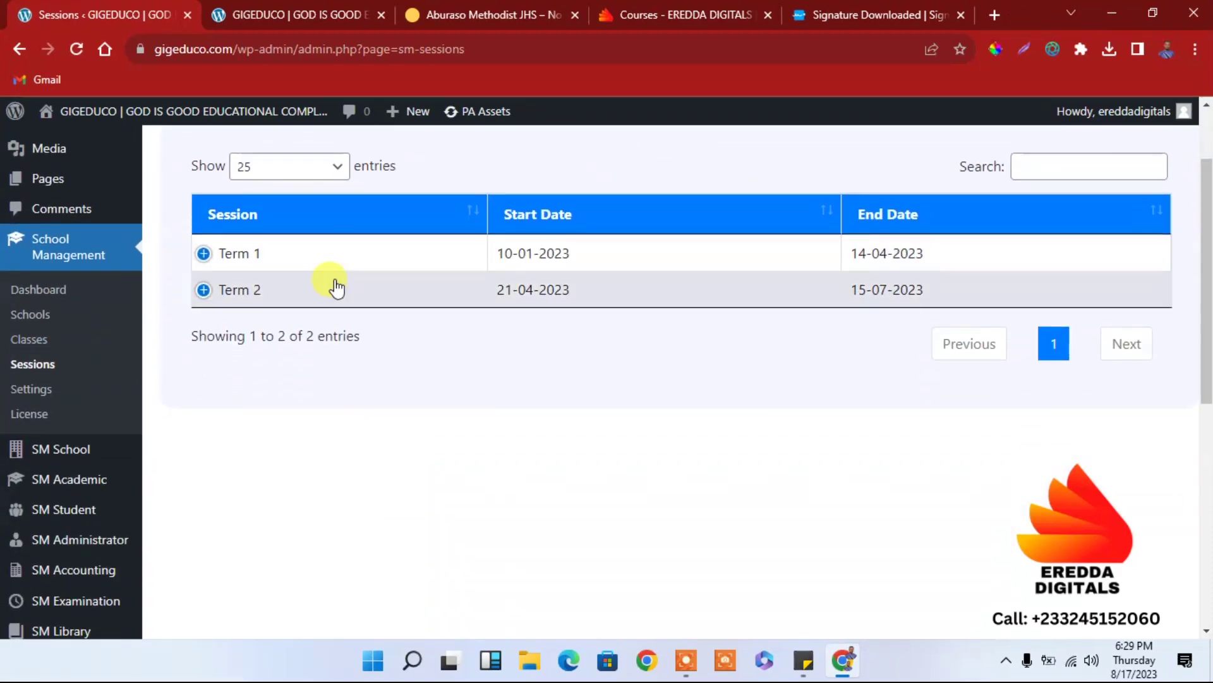
scroll(1203, 252, up, 2)
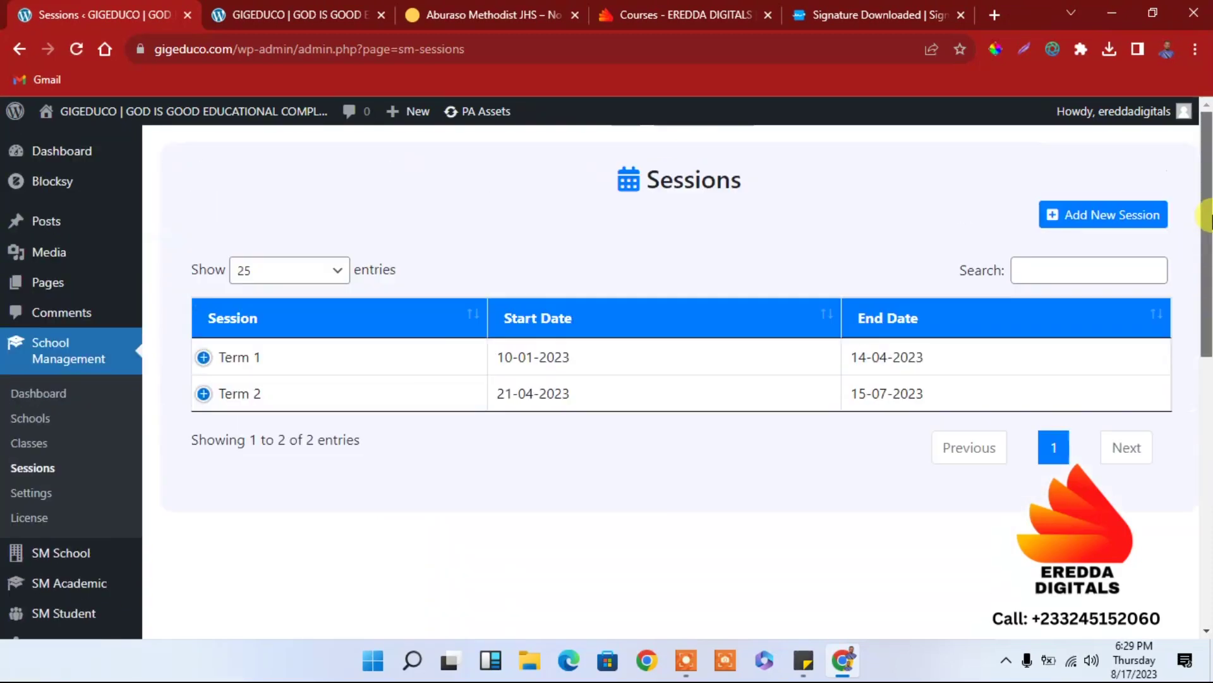
click(1099, 217)
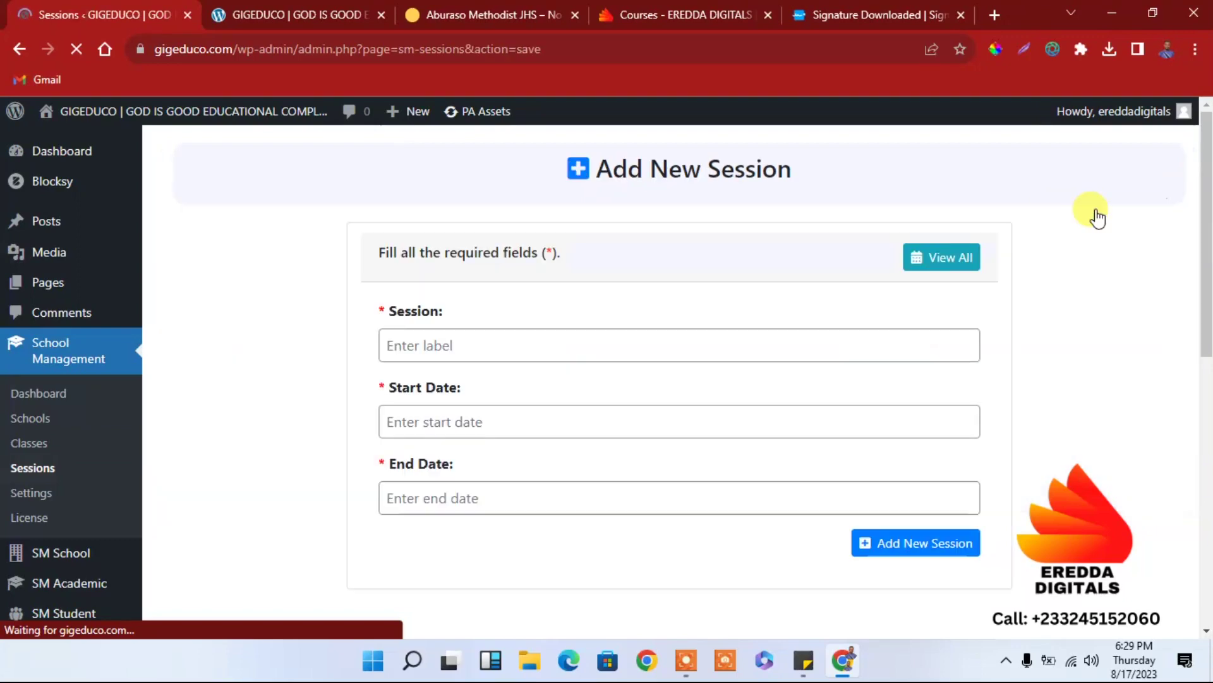
Name the new session 'Term 3' with start date 26-08-2023
click(471, 348)
text(Ter)
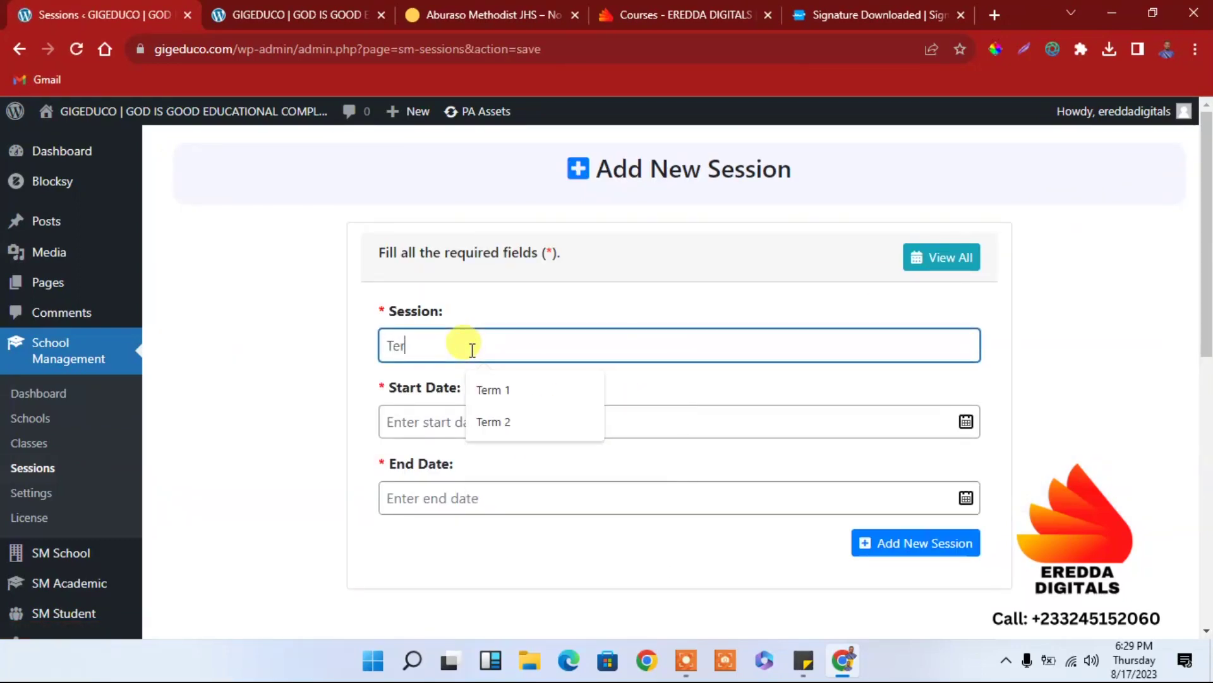
text(m 3)
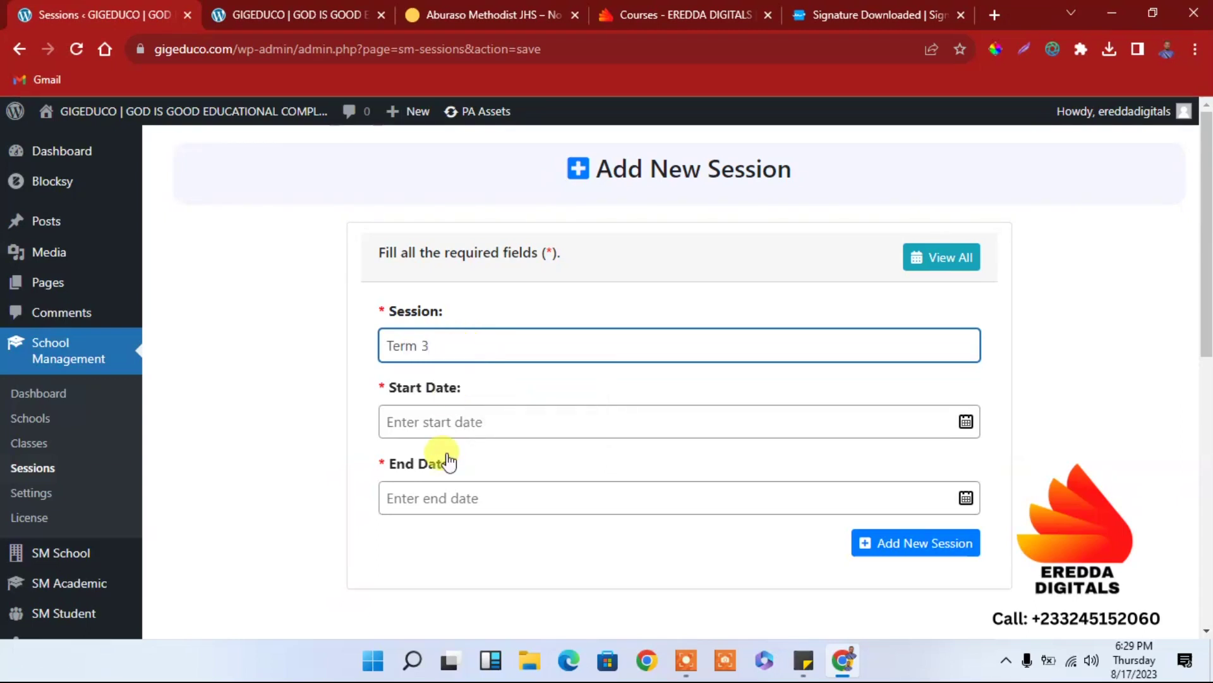
click(429, 419)
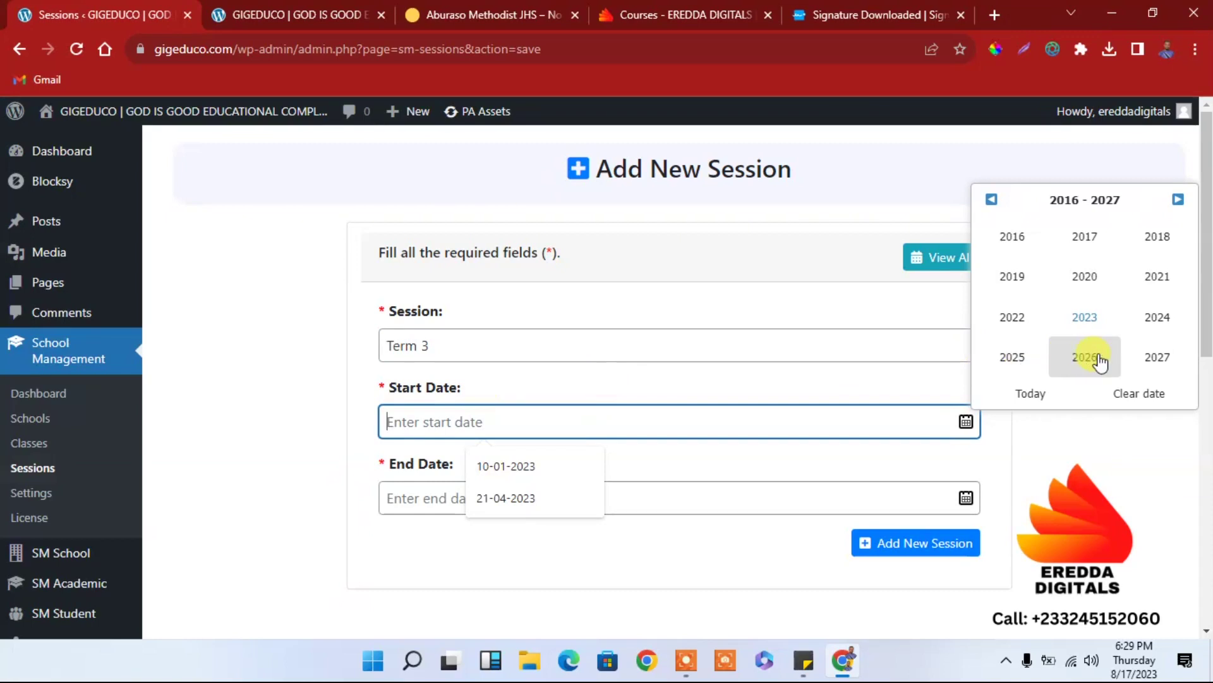
click(1085, 319)
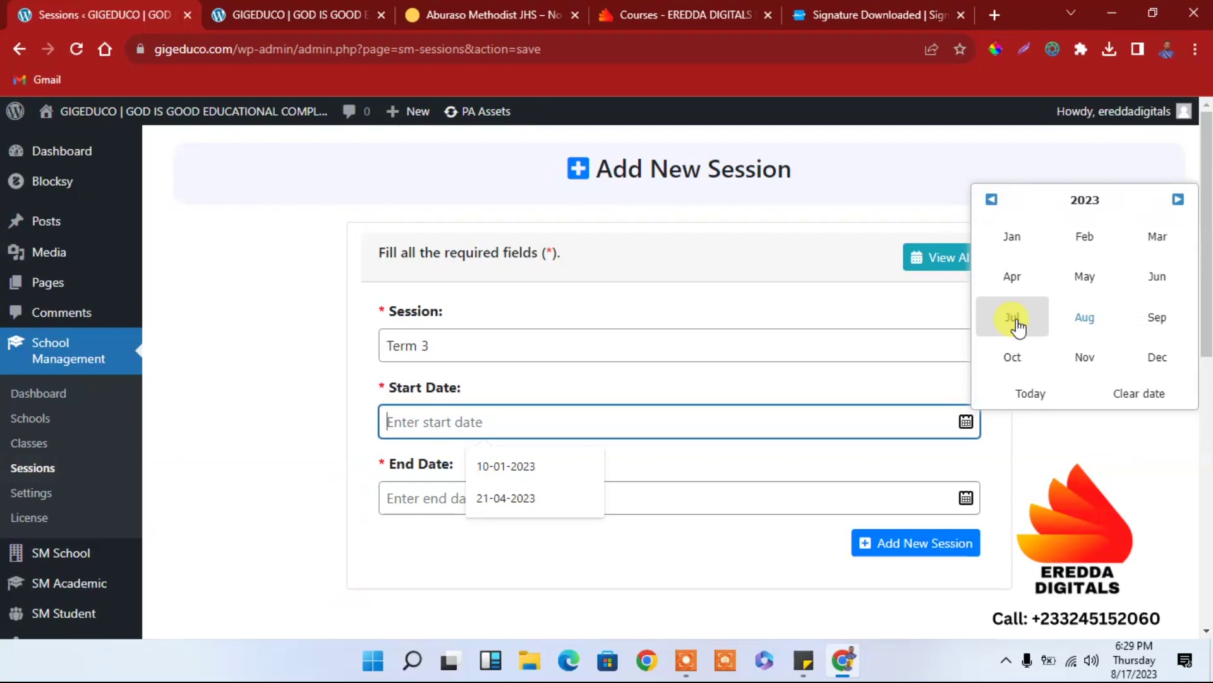
click(1080, 319)
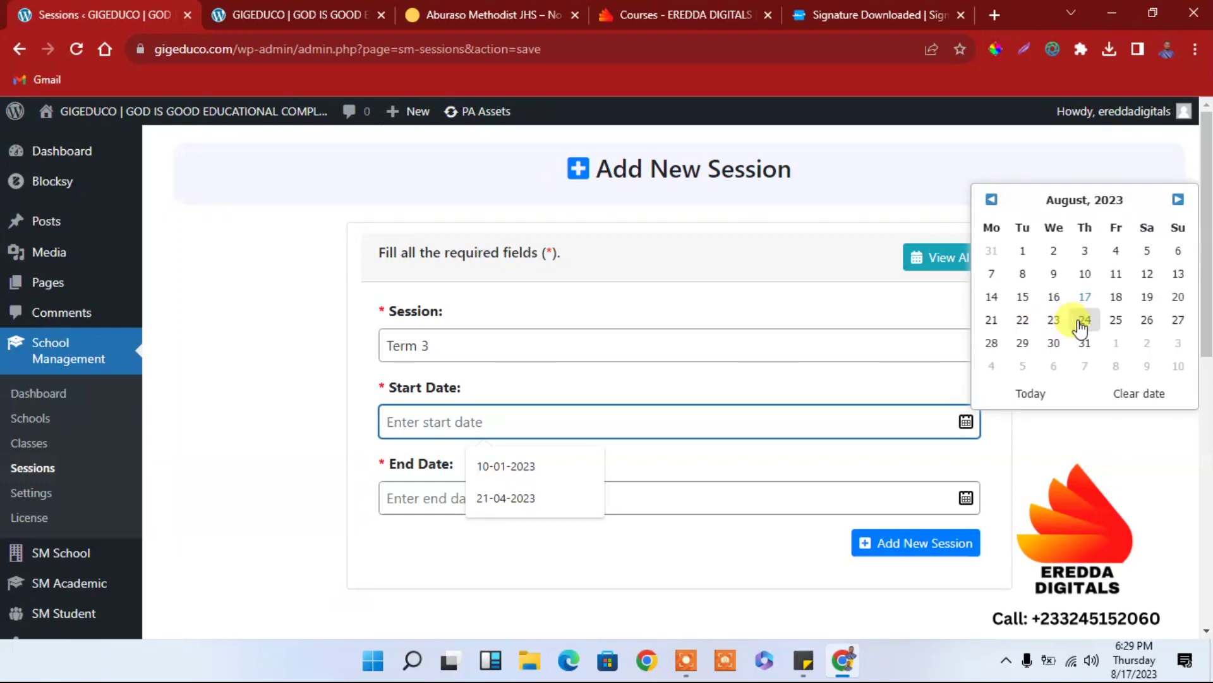
click(1145, 320)
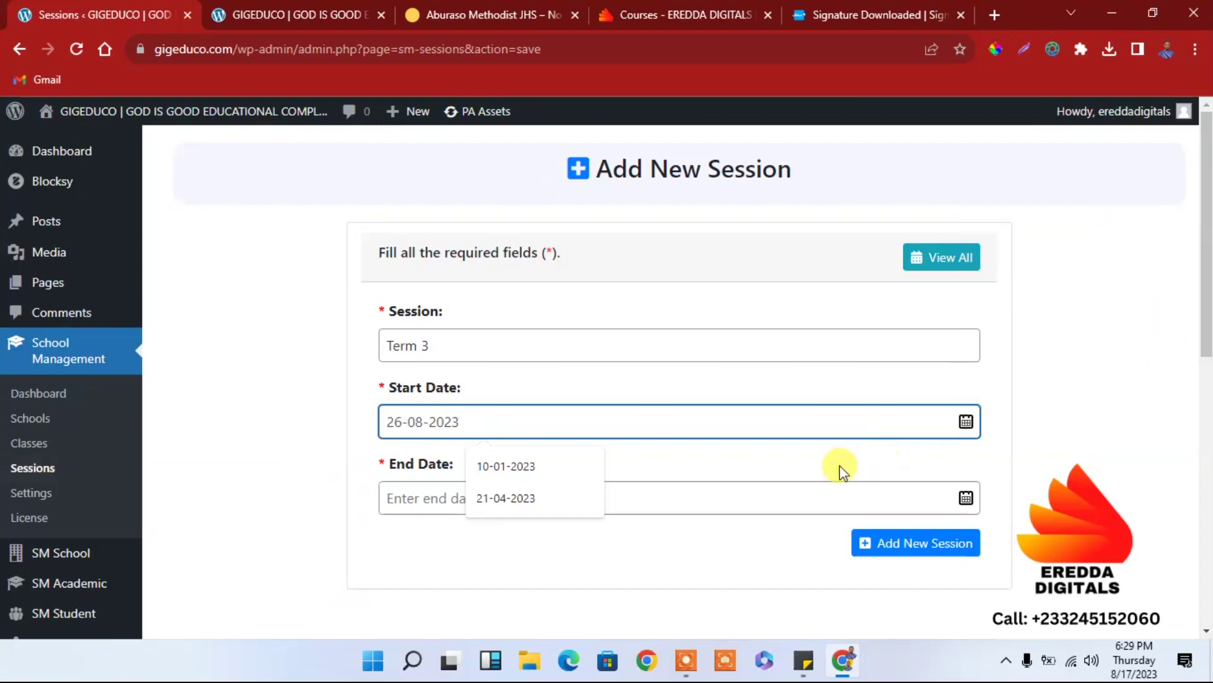
Set Term 3's end date to 28-09-2023, add the session, and return to Sessions
click(800, 496)
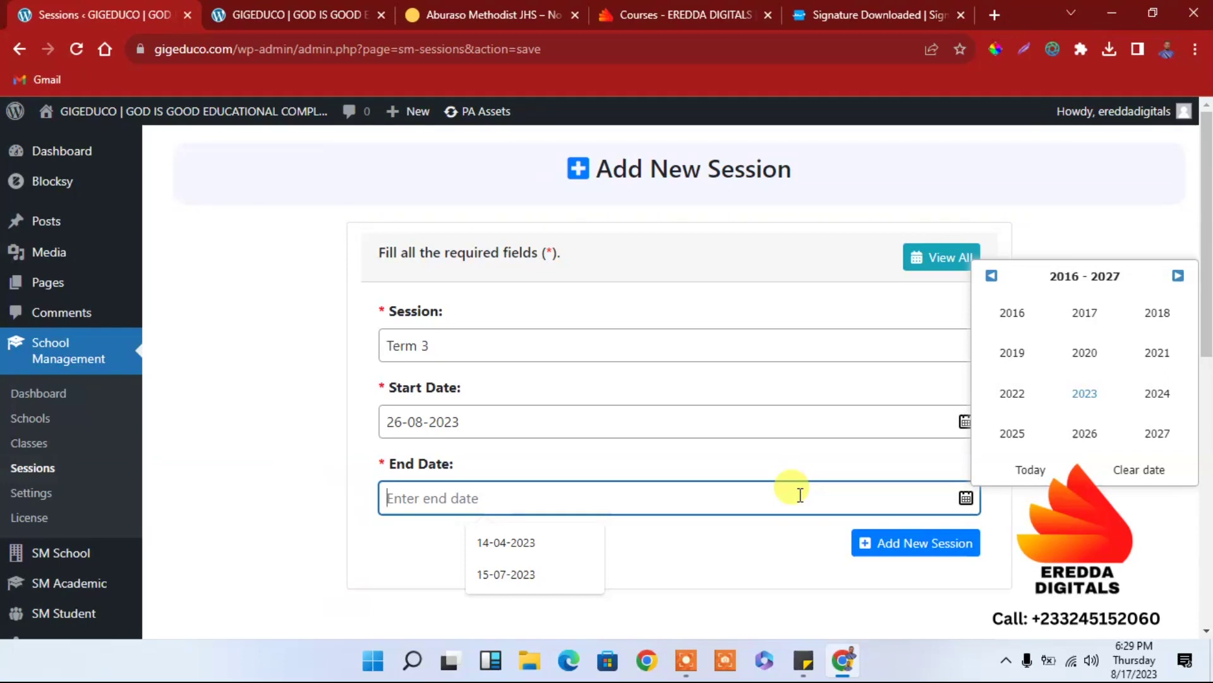
click(1079, 395)
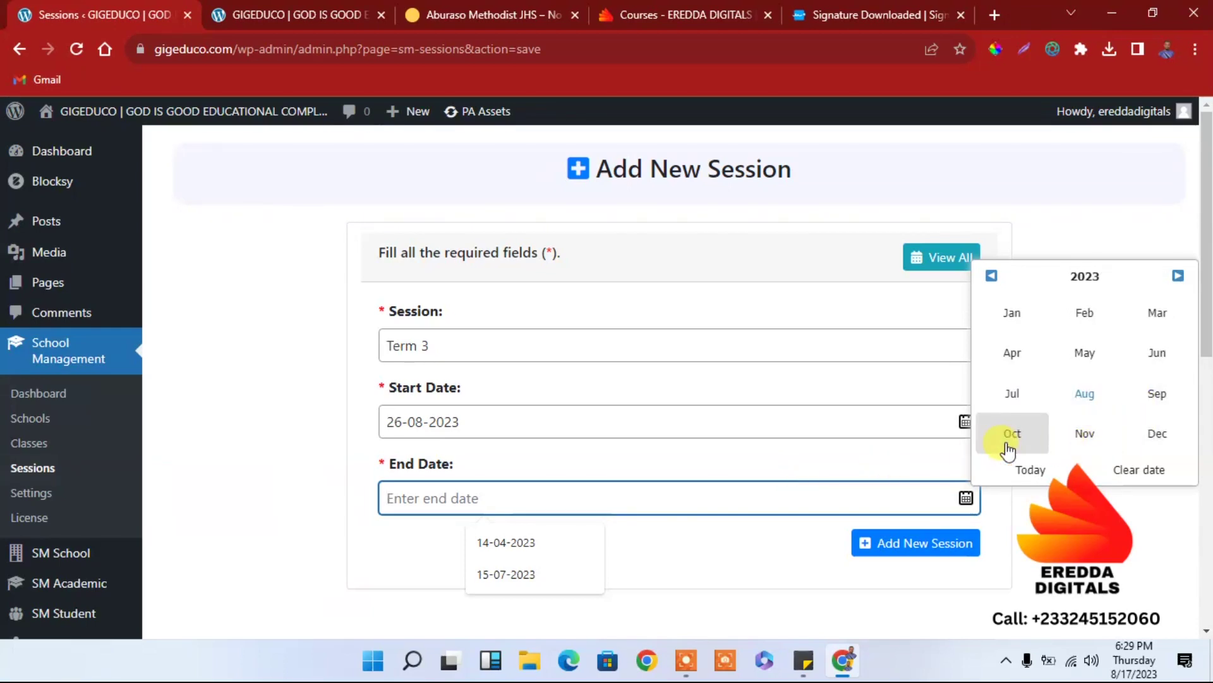
click(1157, 395)
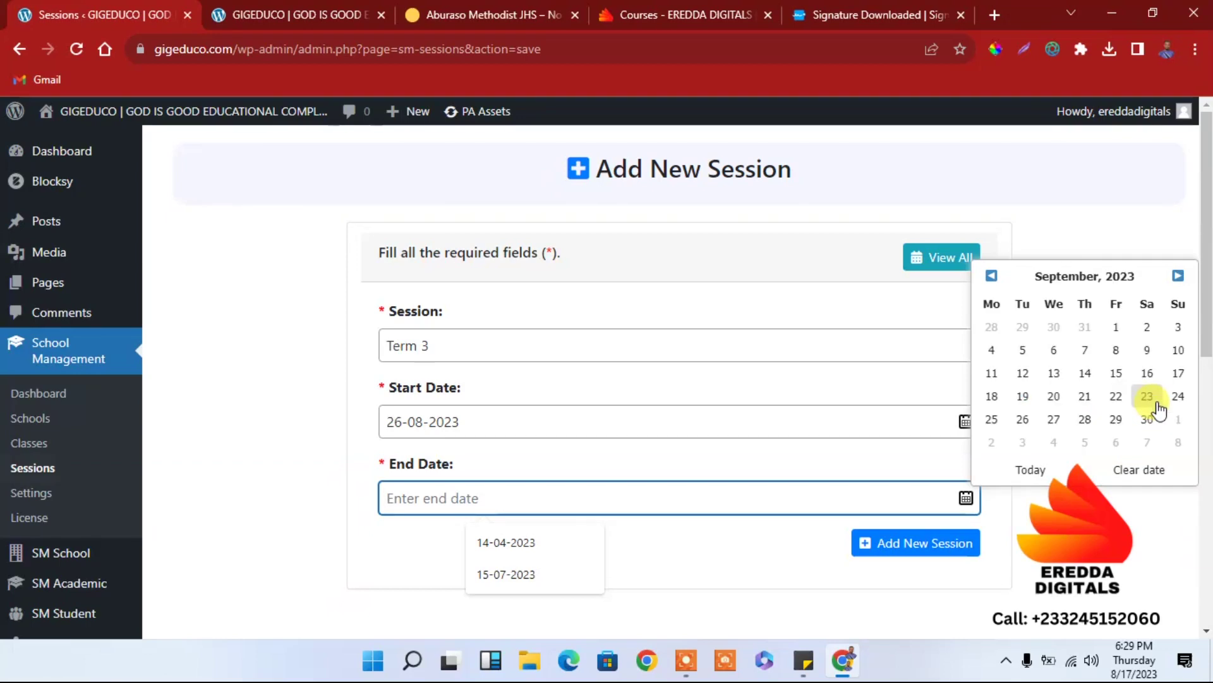
click(1085, 421)
click(933, 549)
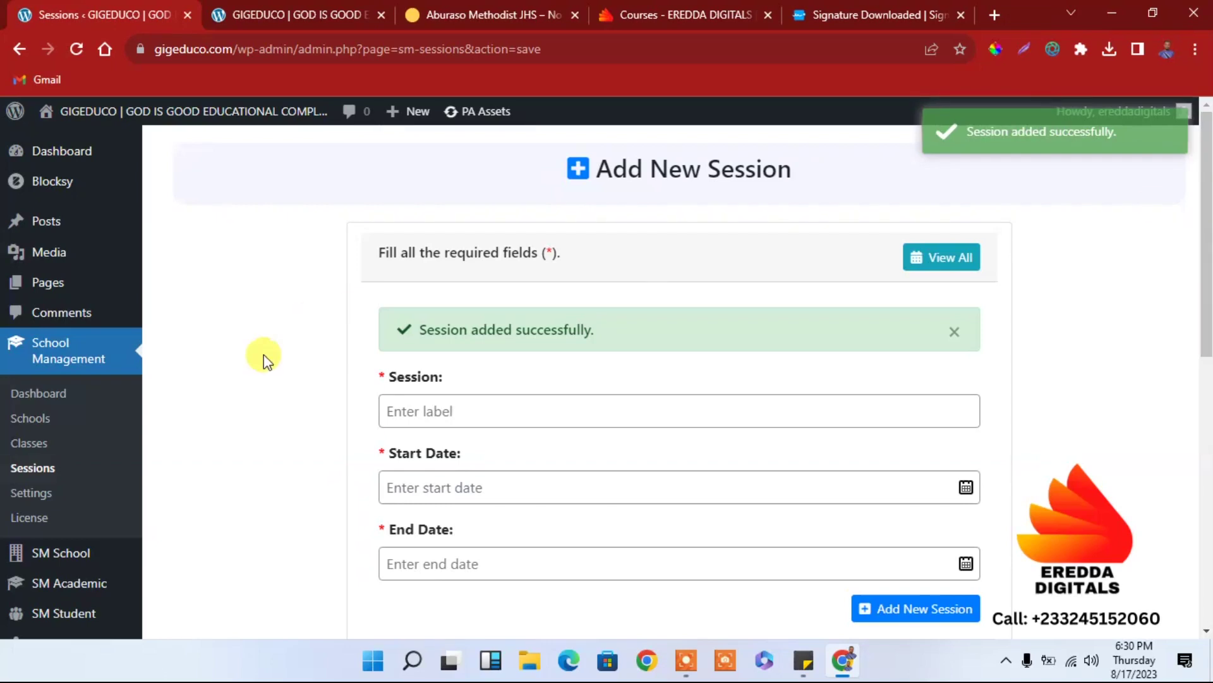
click(38, 472)
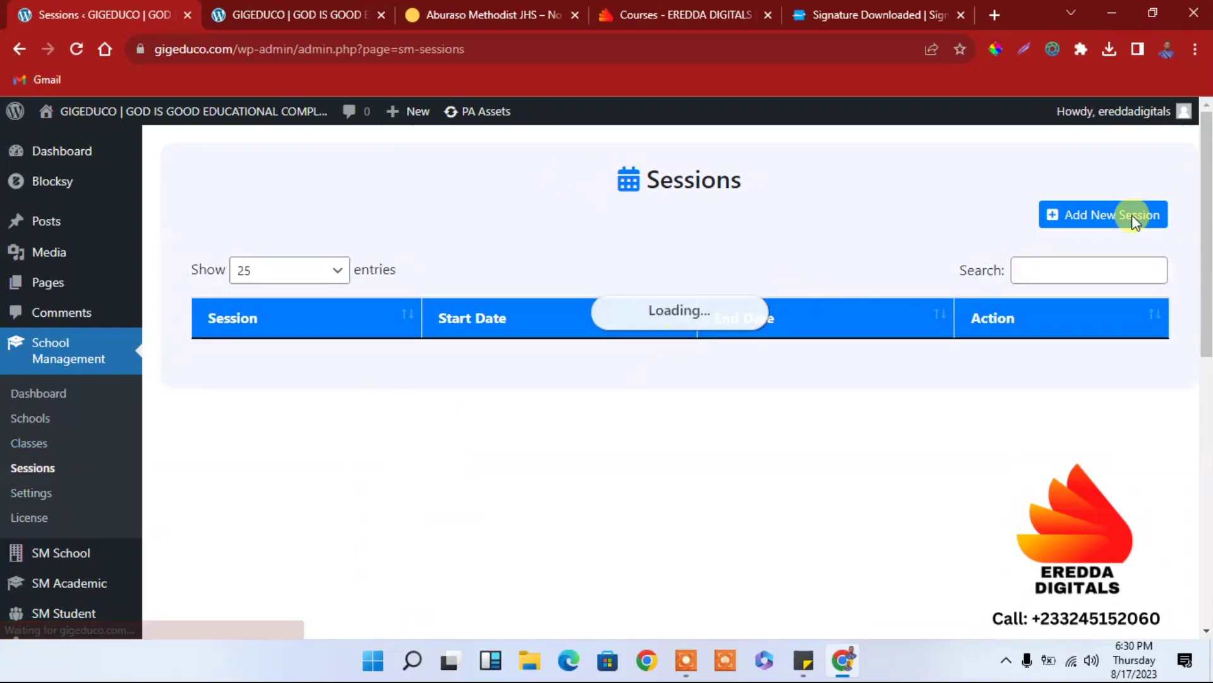
Review the Sessions list, now showing Term 1, Term 2 and Term 3 with dates
scroll(1208, 168, down, 1)
scroll(1207, 169, up, 1)
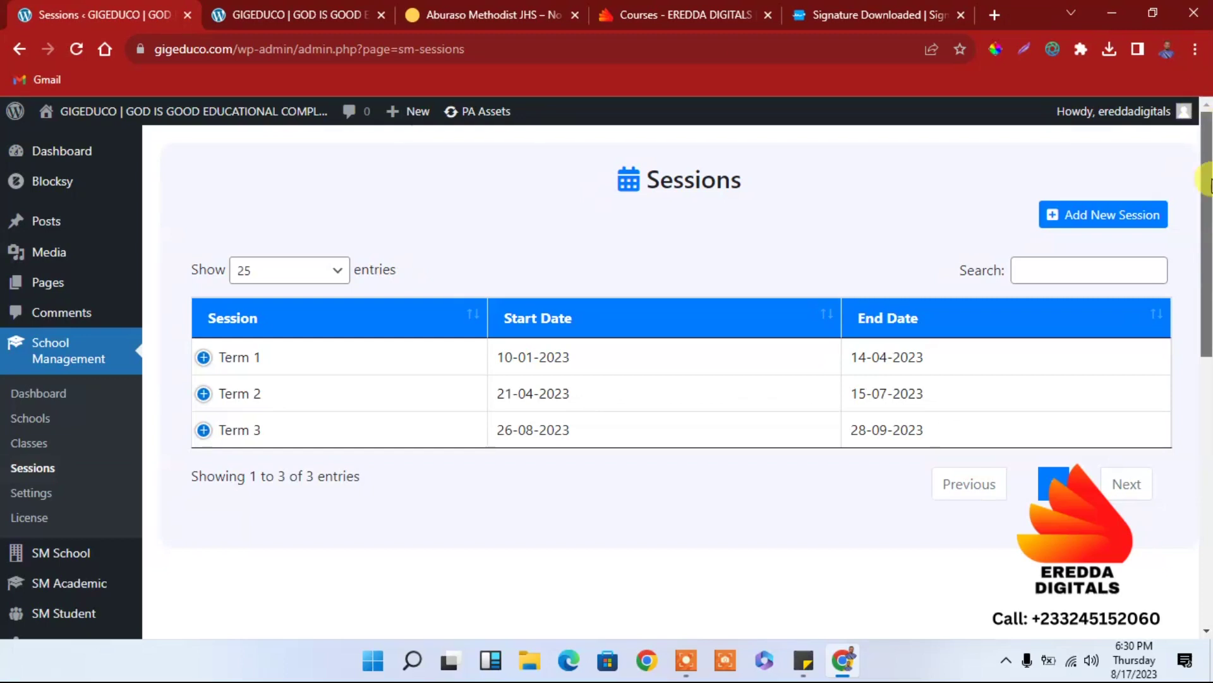
scroll(1204, 126, down, 1)
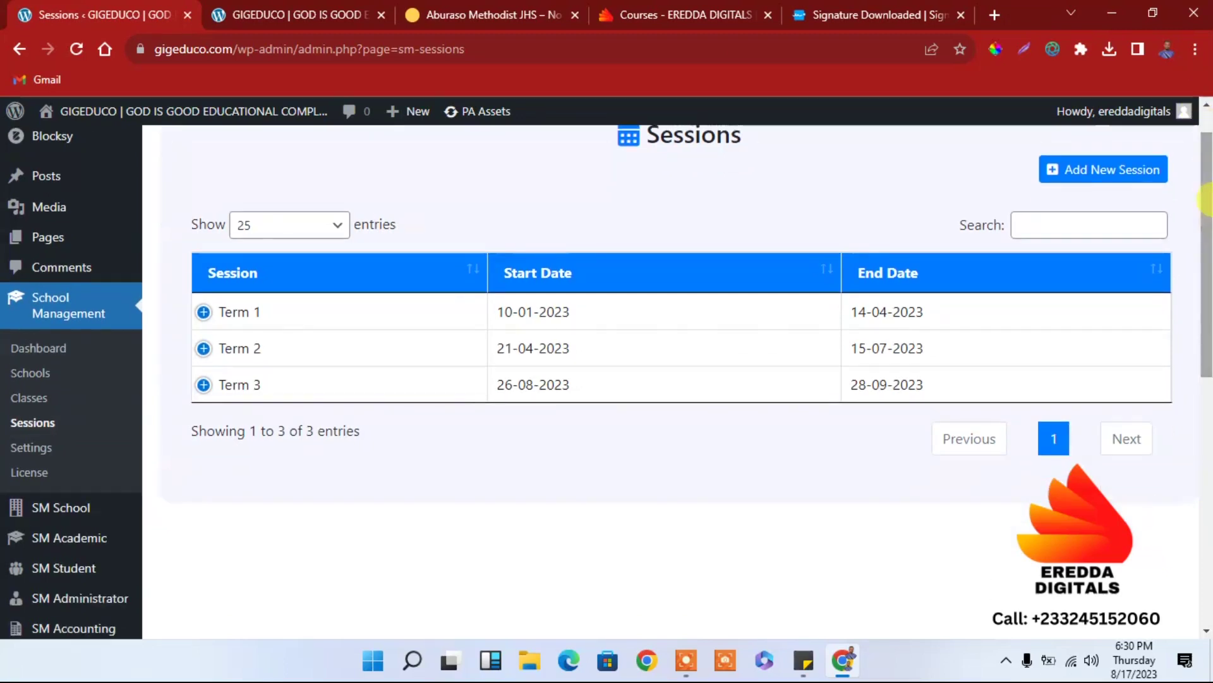
click(35, 454)
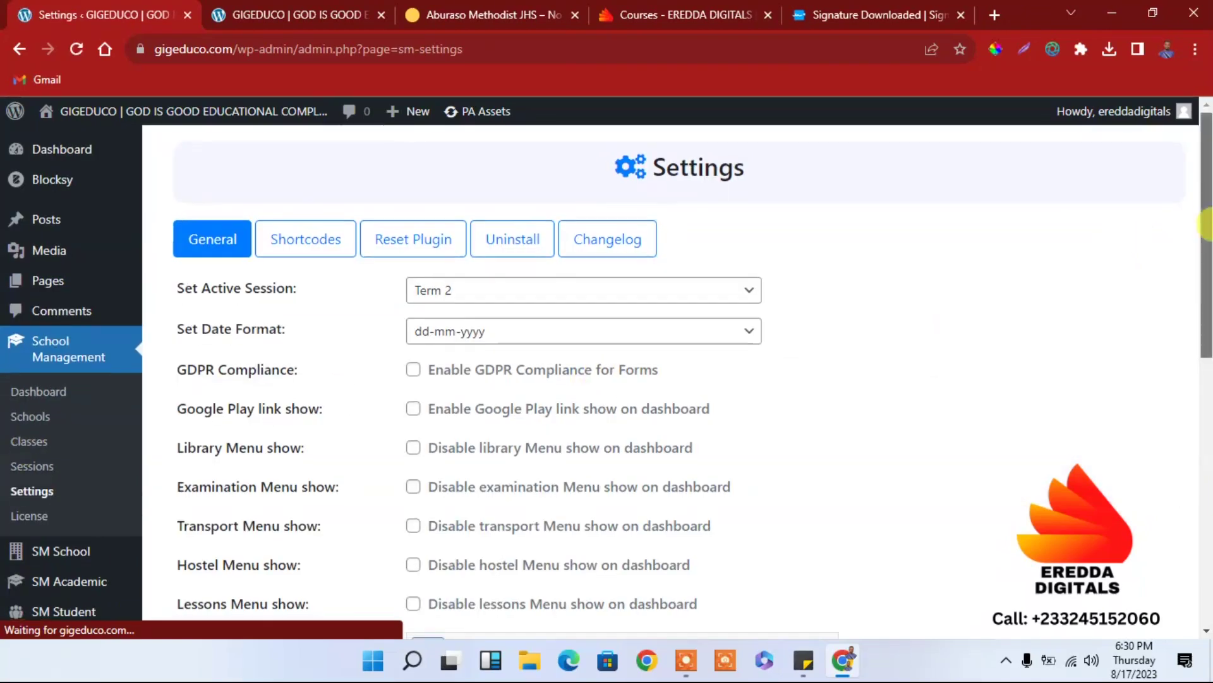
Check the General settings: Term 2 is the active session and dates use dd-mm-yyyy
scroll(1149, 245, down, 3)
scroll(1191, 203, up, 3)
scroll(1193, 171, down, 5)
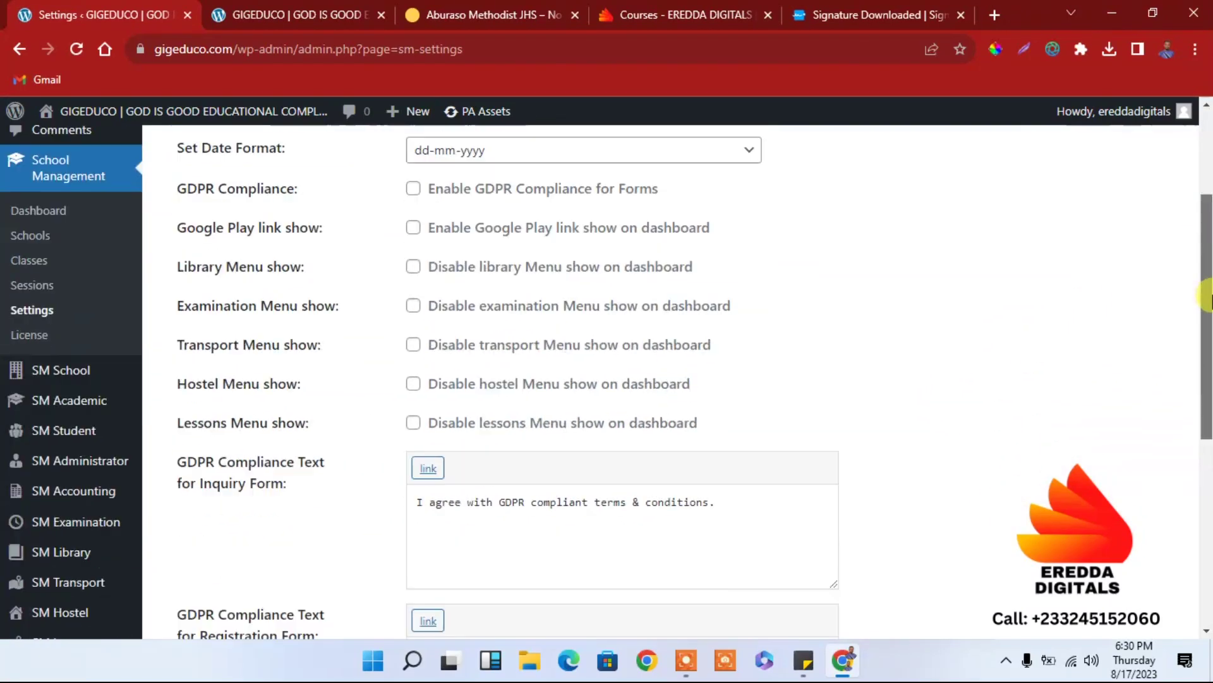
scroll(1185, 158, up, 5)
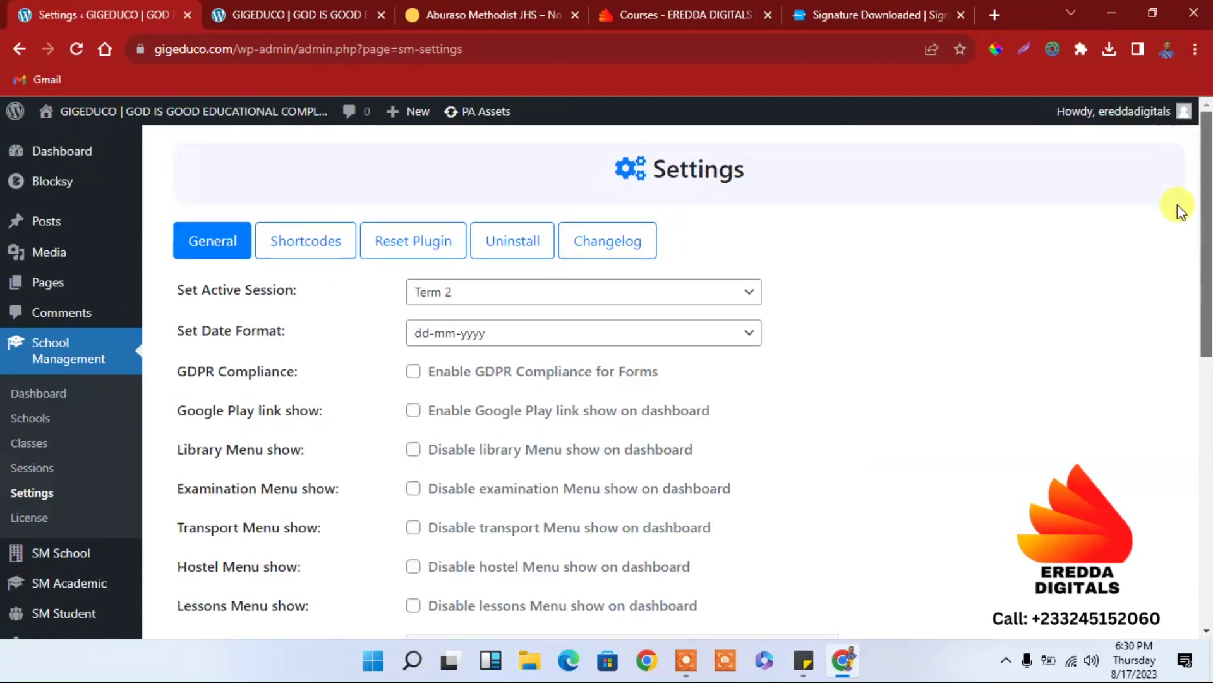
scroll(1181, 253, down, 3)
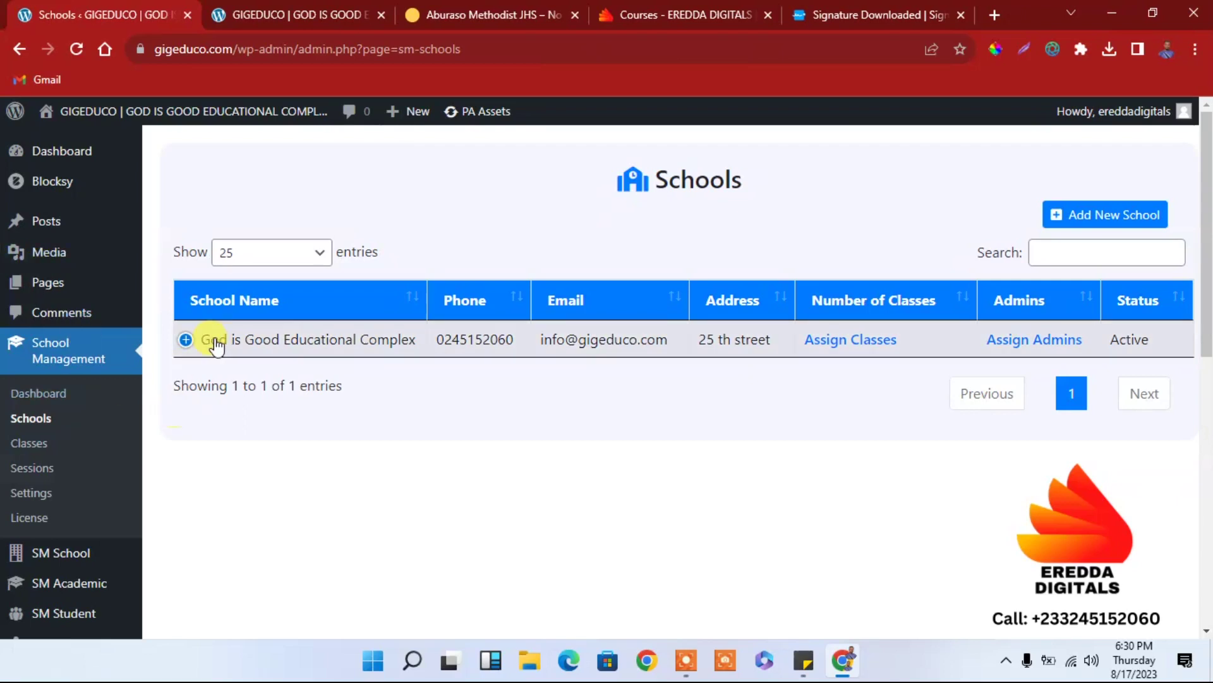
Expand the God is Good Educational Complex row in Schools to reach its edit action
click(186, 341)
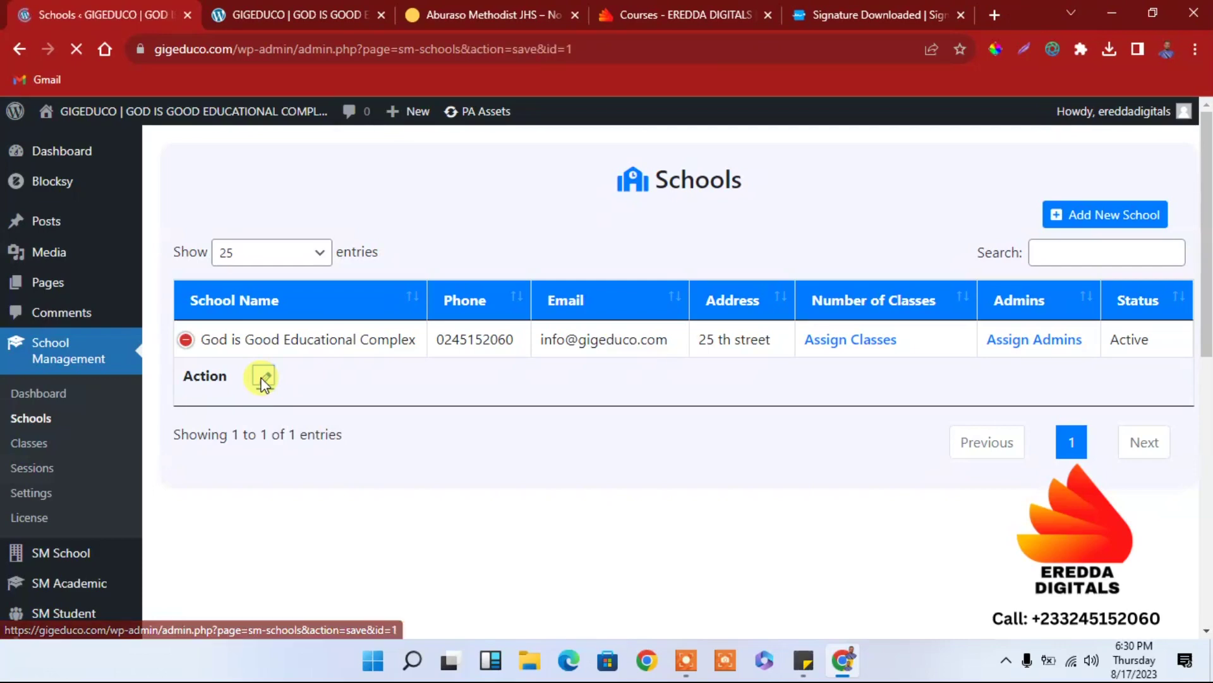
scroll(1207, 363, down, 5)
scroll(1207, 363, up, 1)
mouse_move(107, 287)
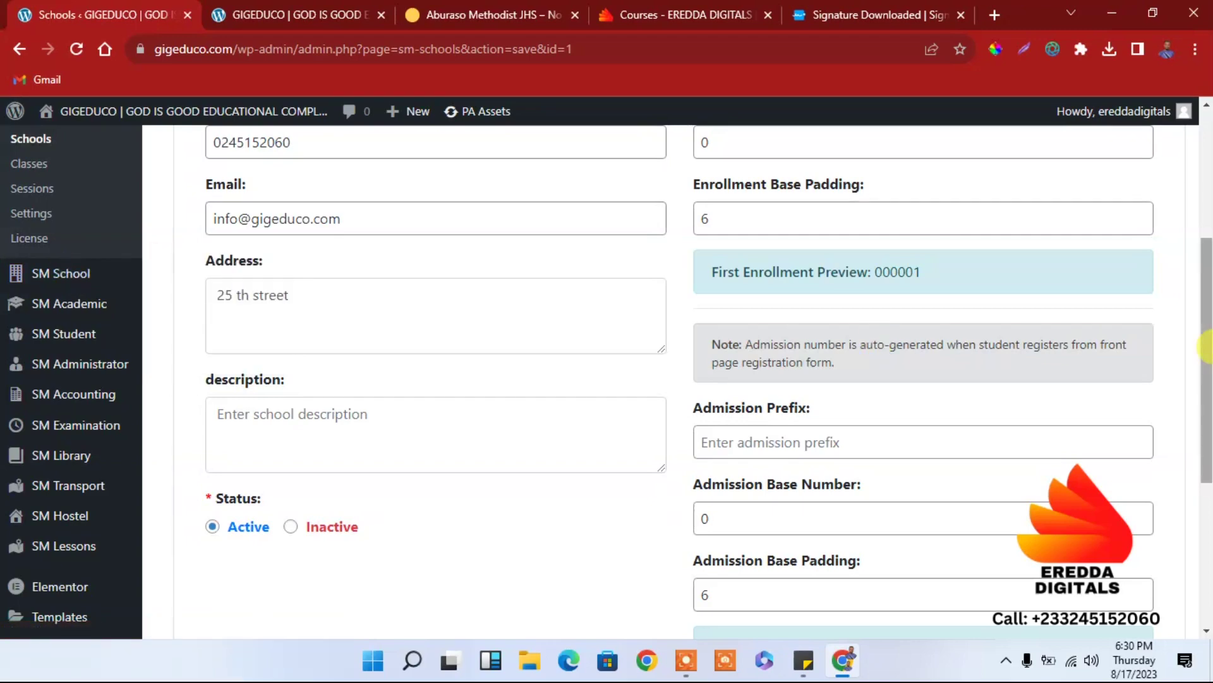
scroll(1208, 346, up, 2)
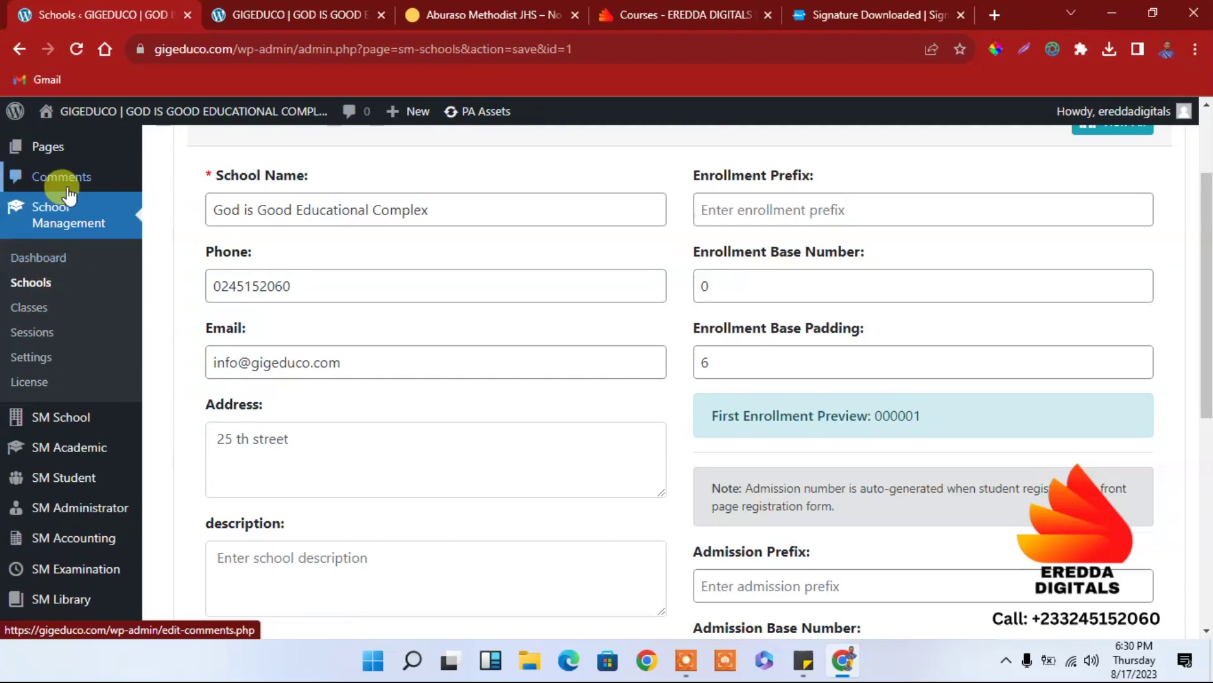
mouse_move(76, 418)
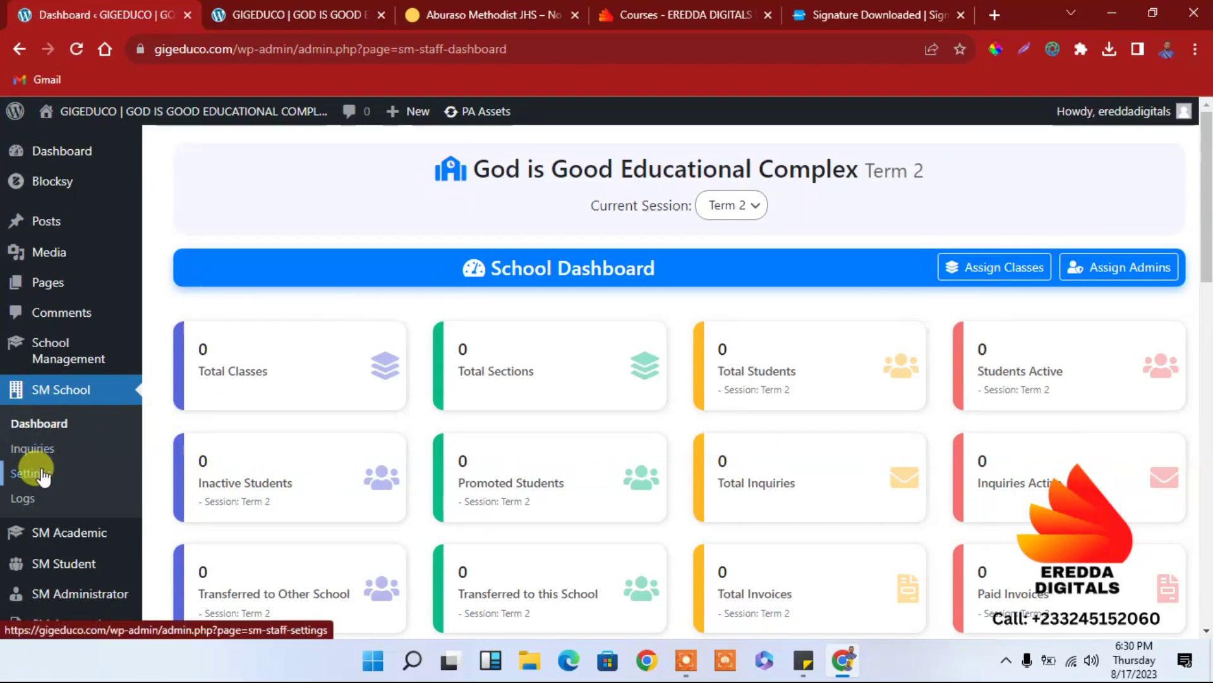
Review the school dashboard's Term 2 stats cards, all showing 0 classes and sections
scroll(1207, 205, down, 1)
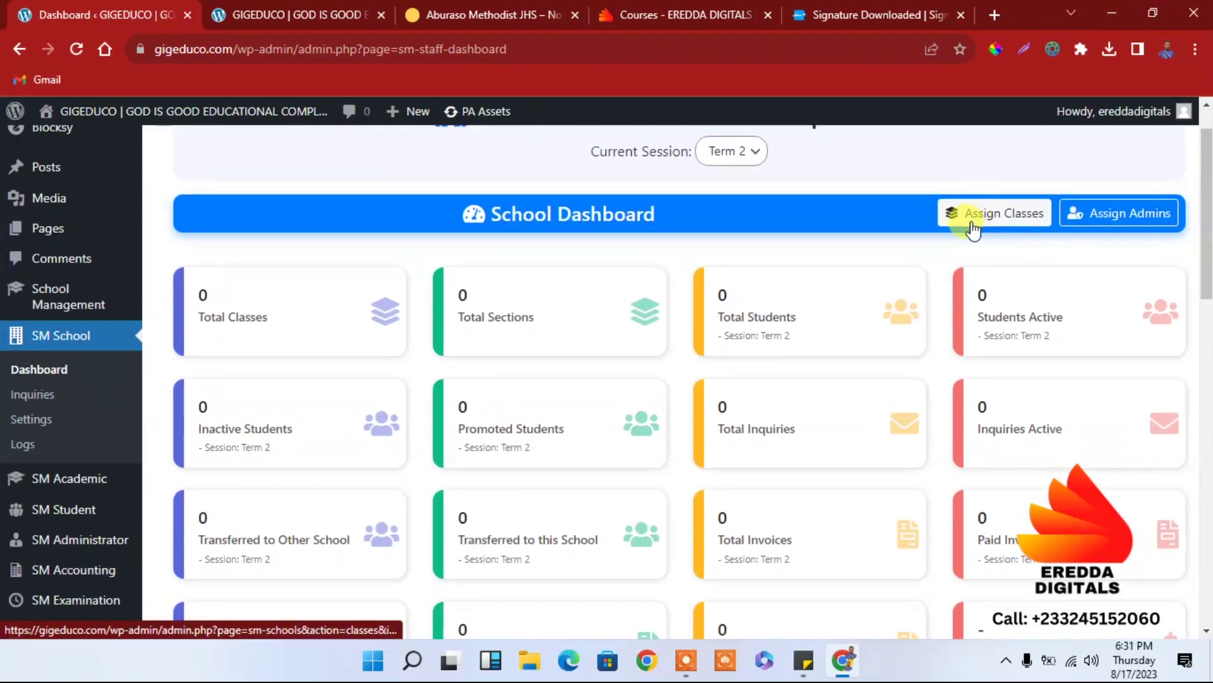
scroll(1208, 225, down, 1)
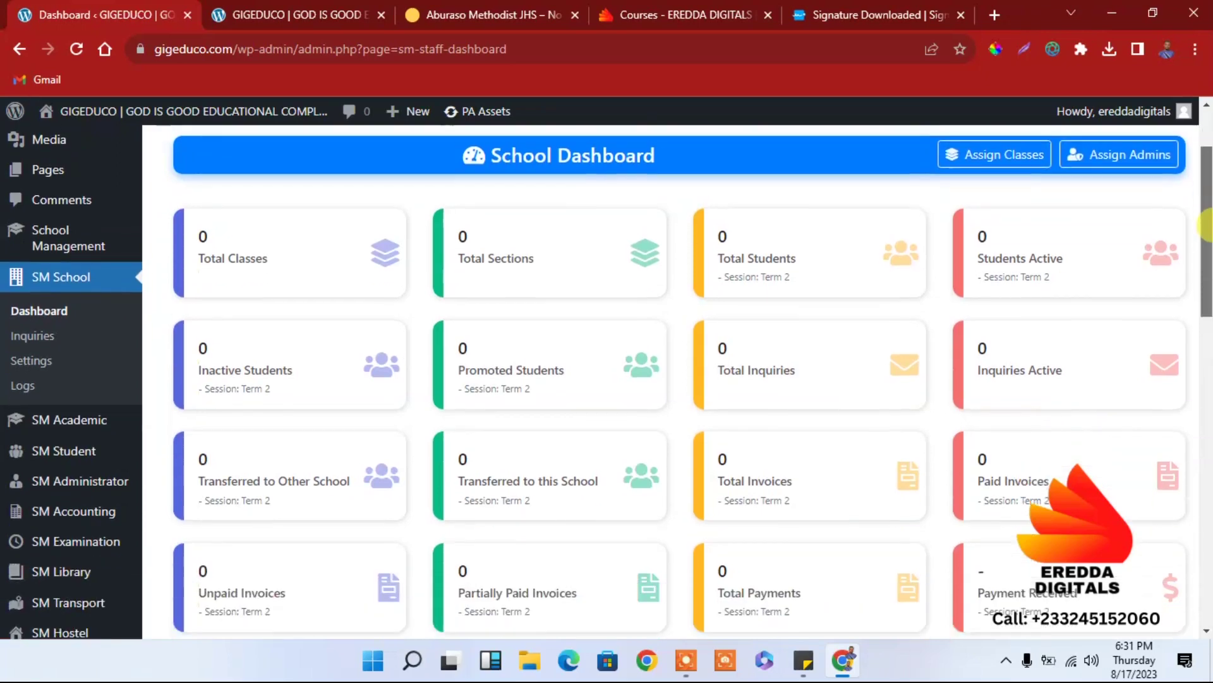
scroll(1199, 190, up, 2)
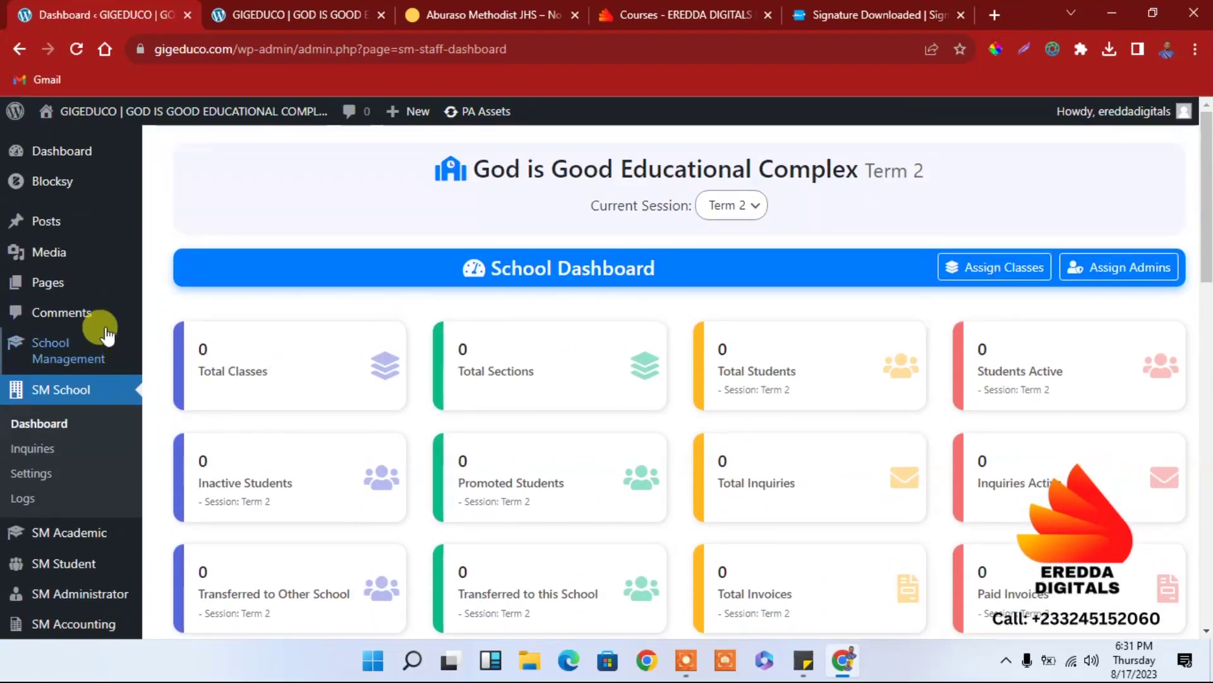
mouse_move(76, 353)
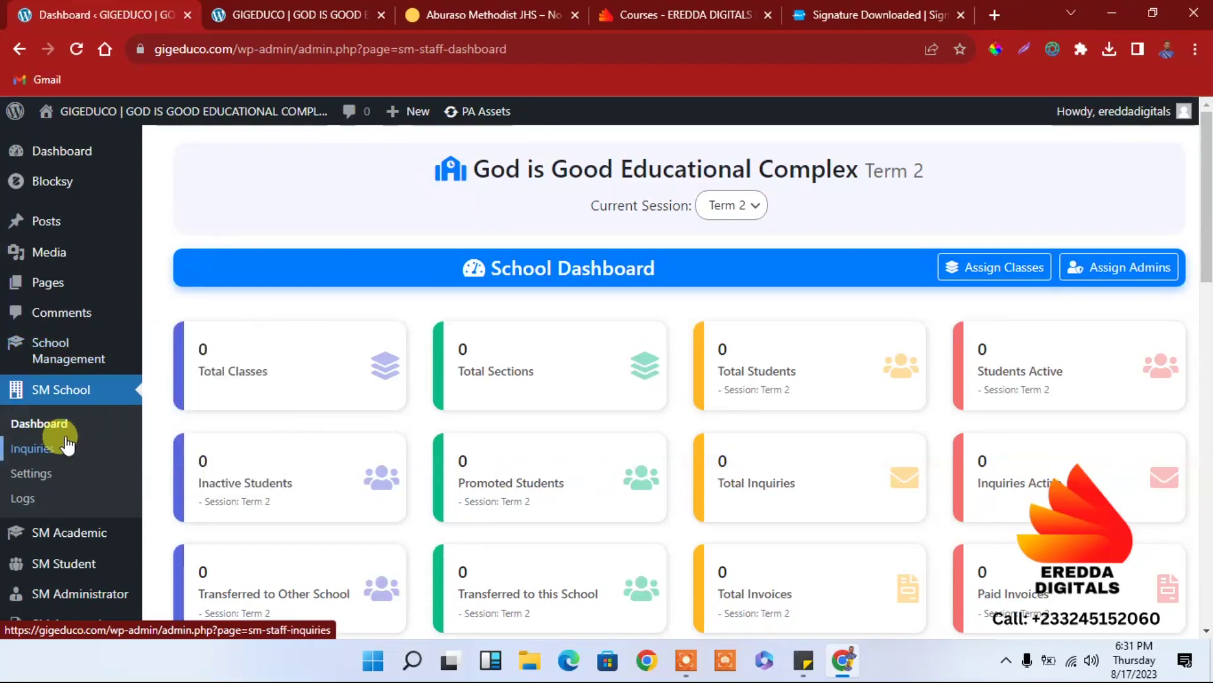
Open the school's Assign Classes page and select all classes, then go back to Schools
click(1027, 274)
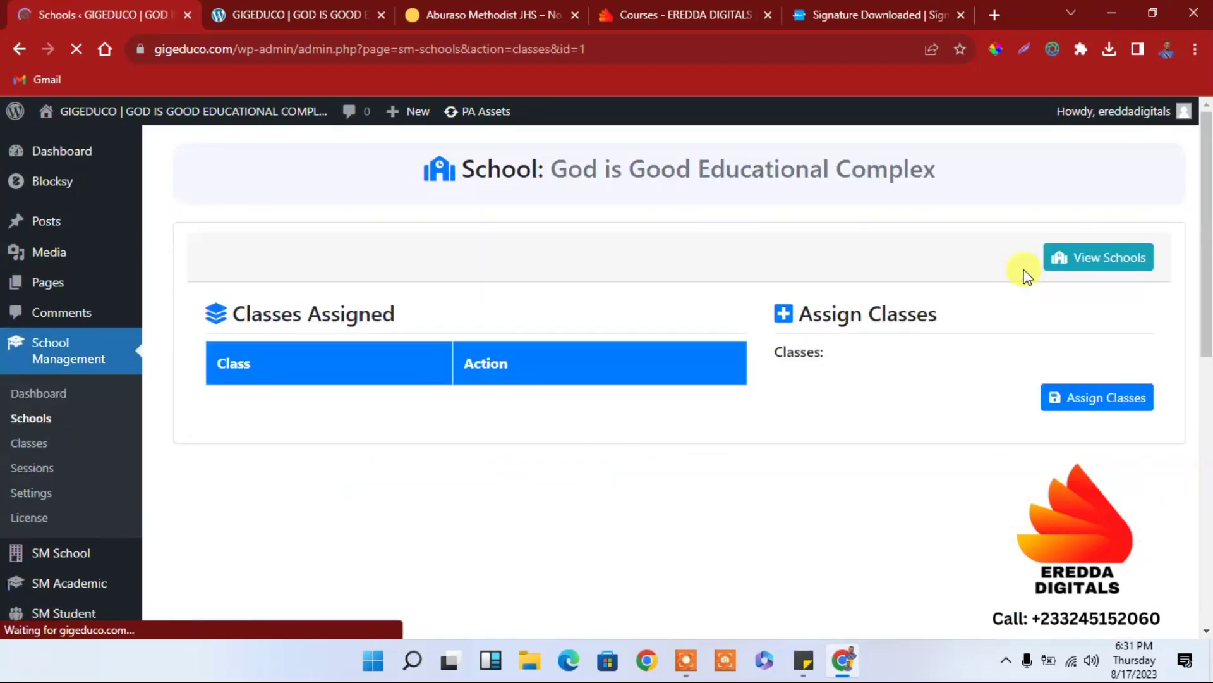
drag(1206, 230, 1206, 285)
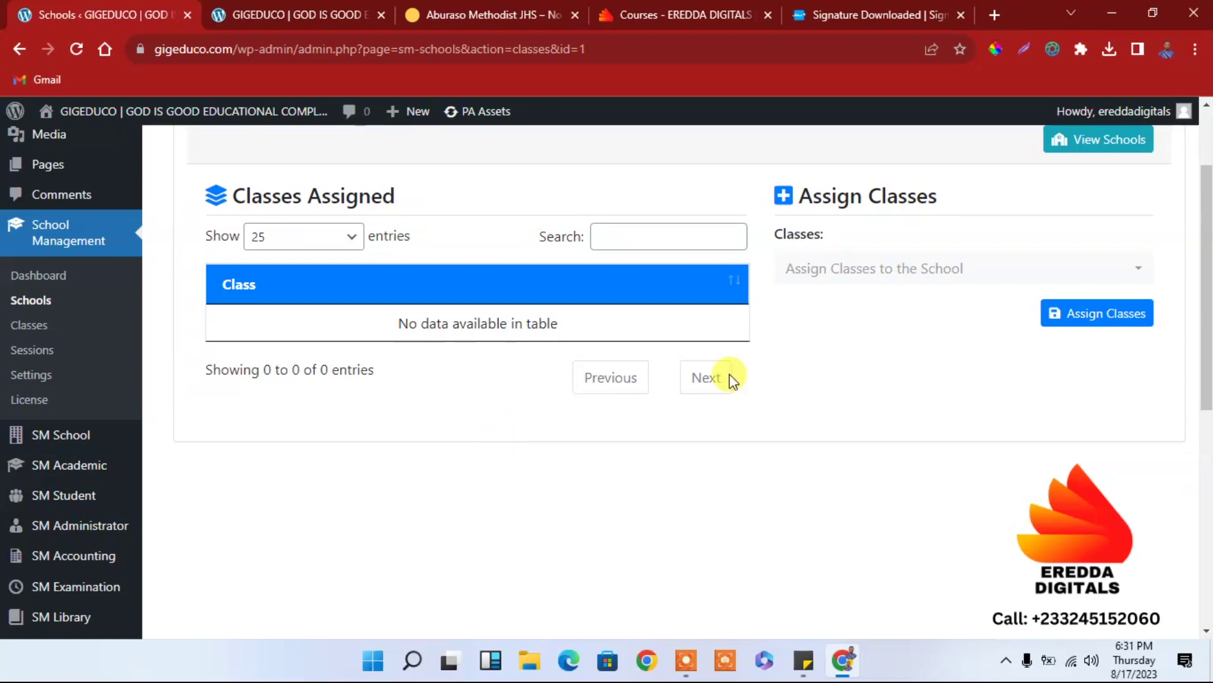
click(883, 273)
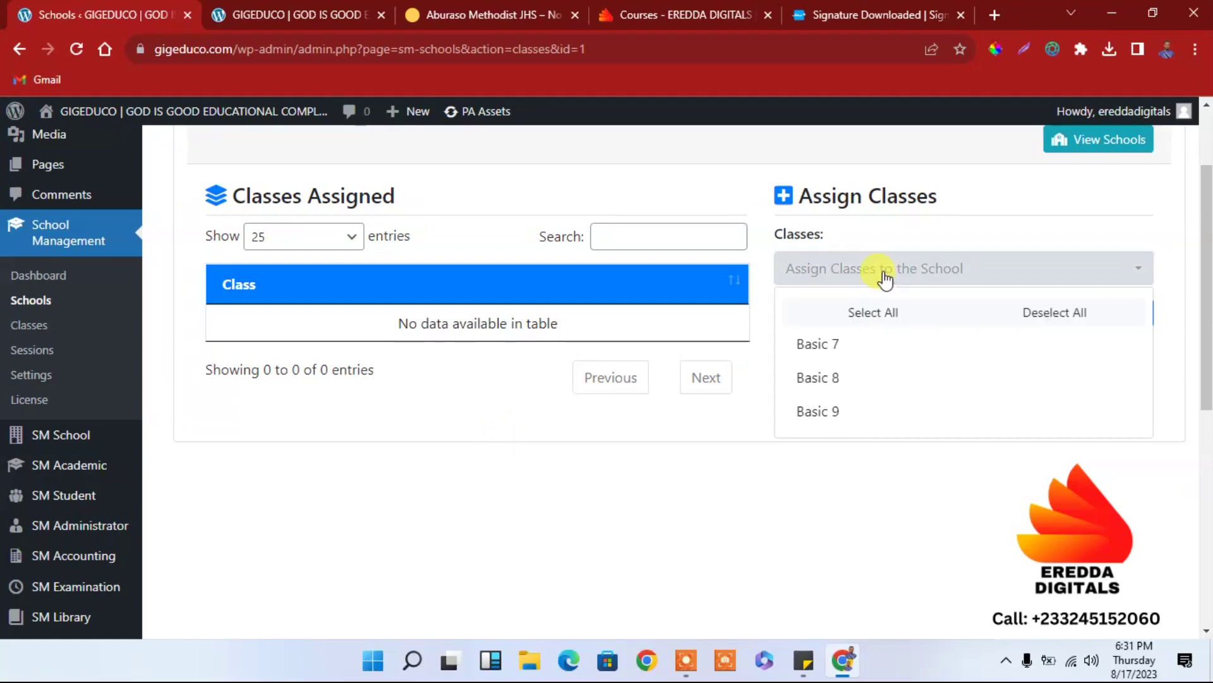
click(869, 315)
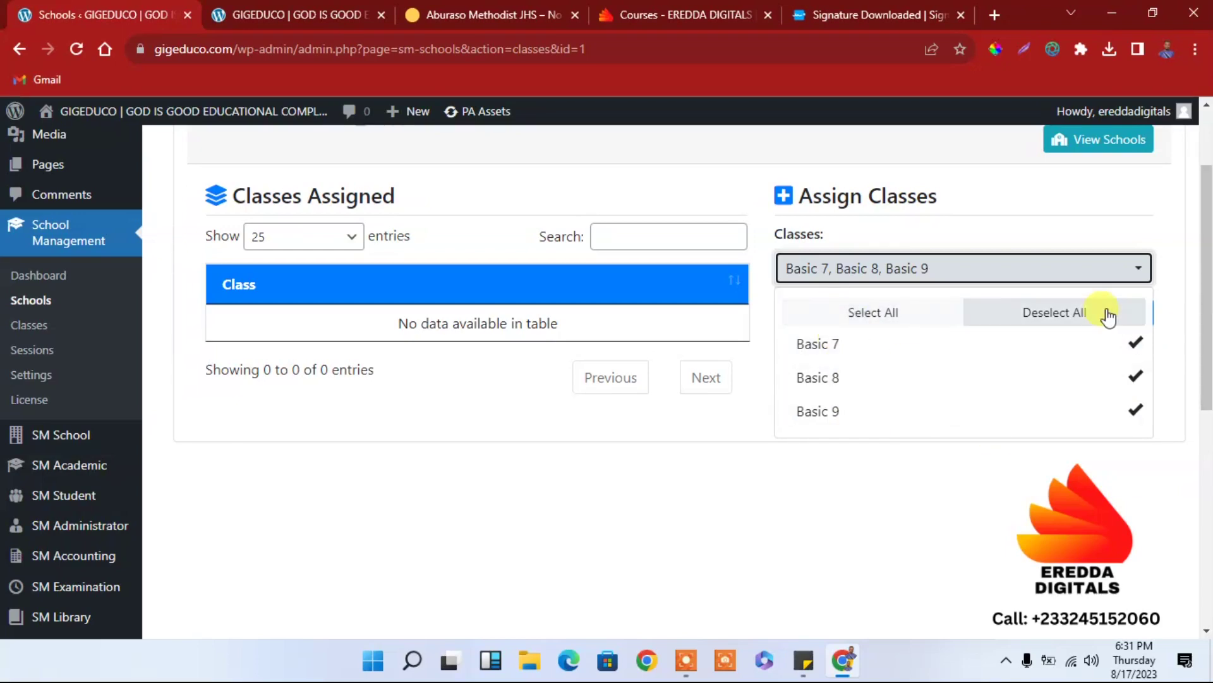
scroll(1206, 433, up, 5)
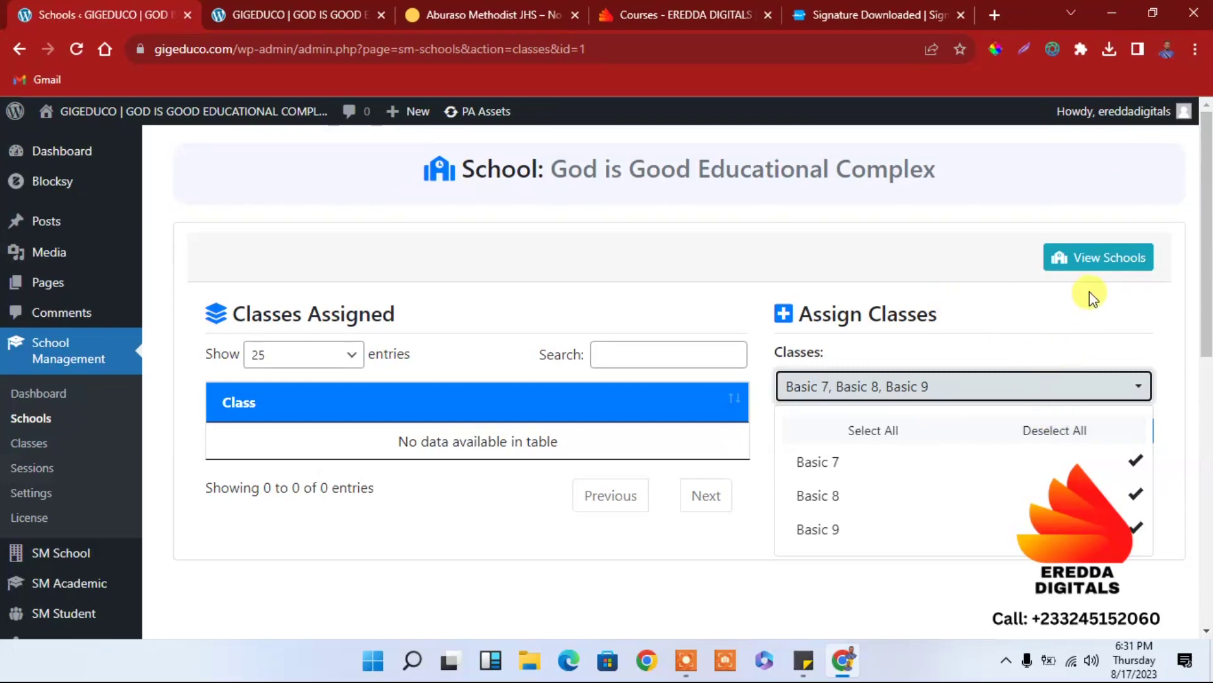
click(1090, 258)
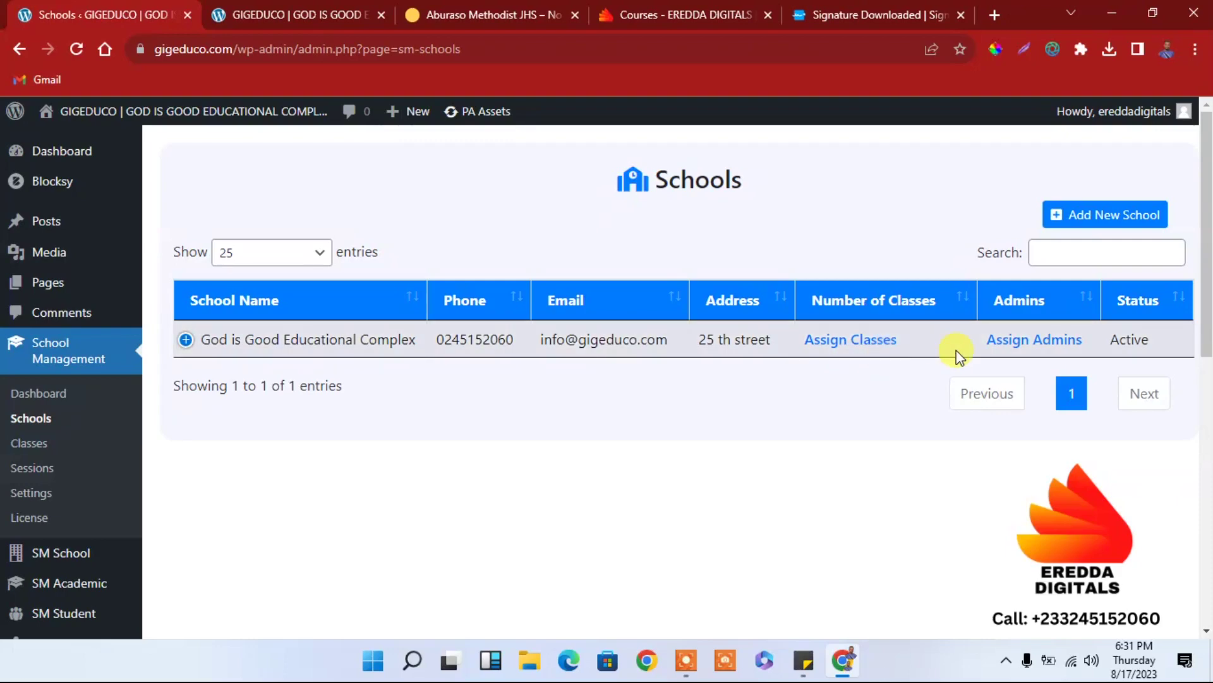
Reopen Assign Classes, select Basic 7, Basic 8 and Basic 9, and save the assignment
click(850, 341)
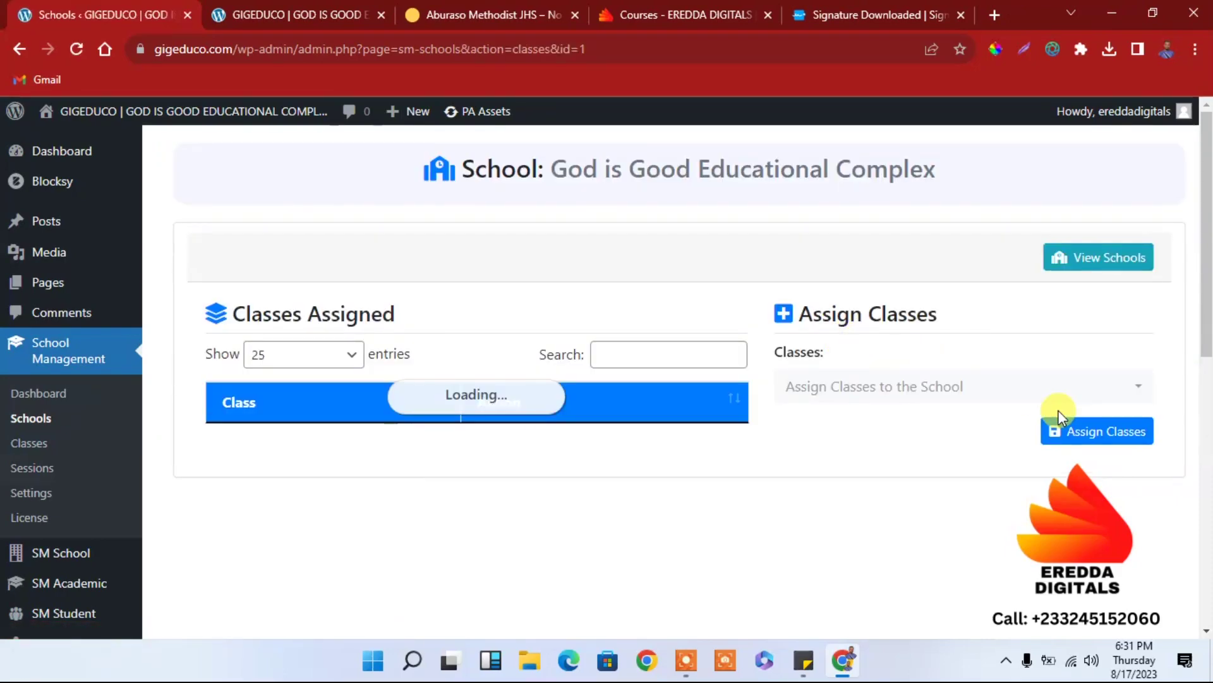
click(948, 397)
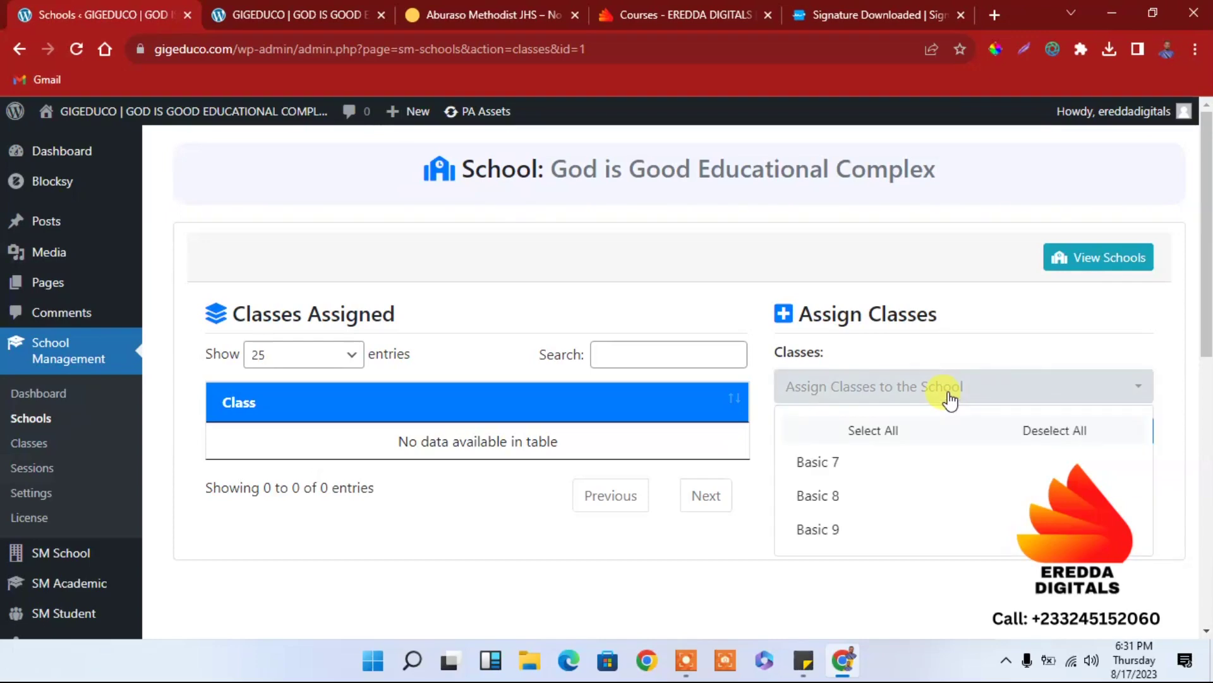
click(863, 432)
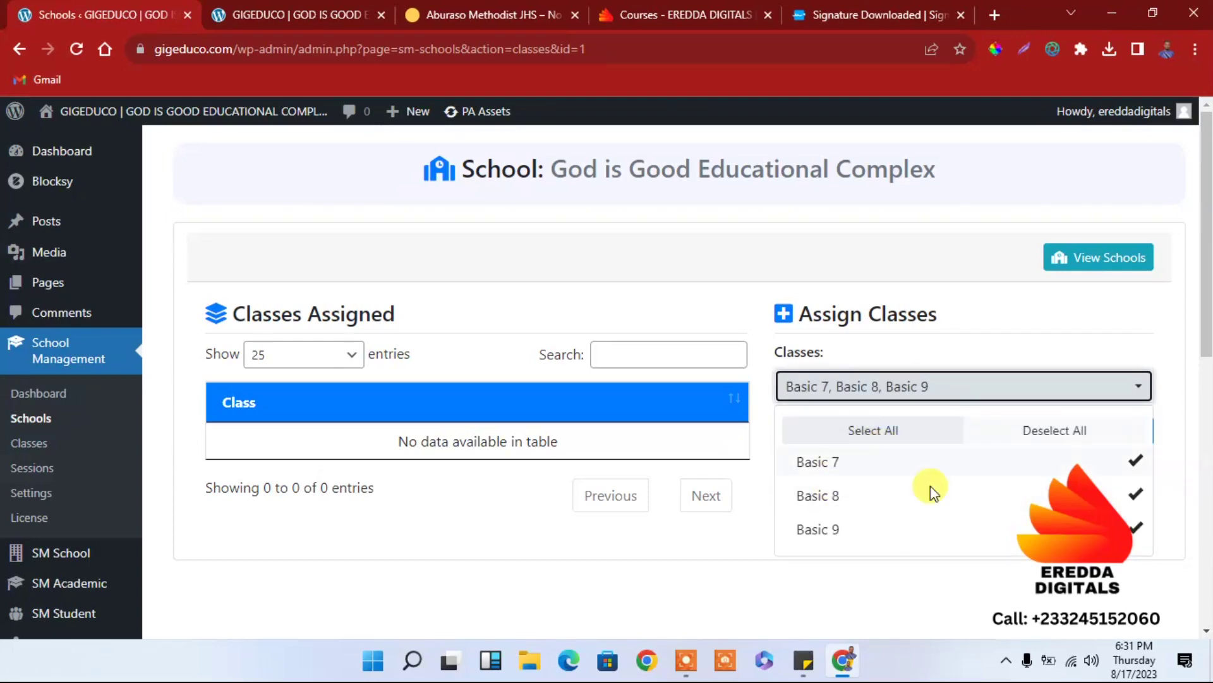
click(956, 586)
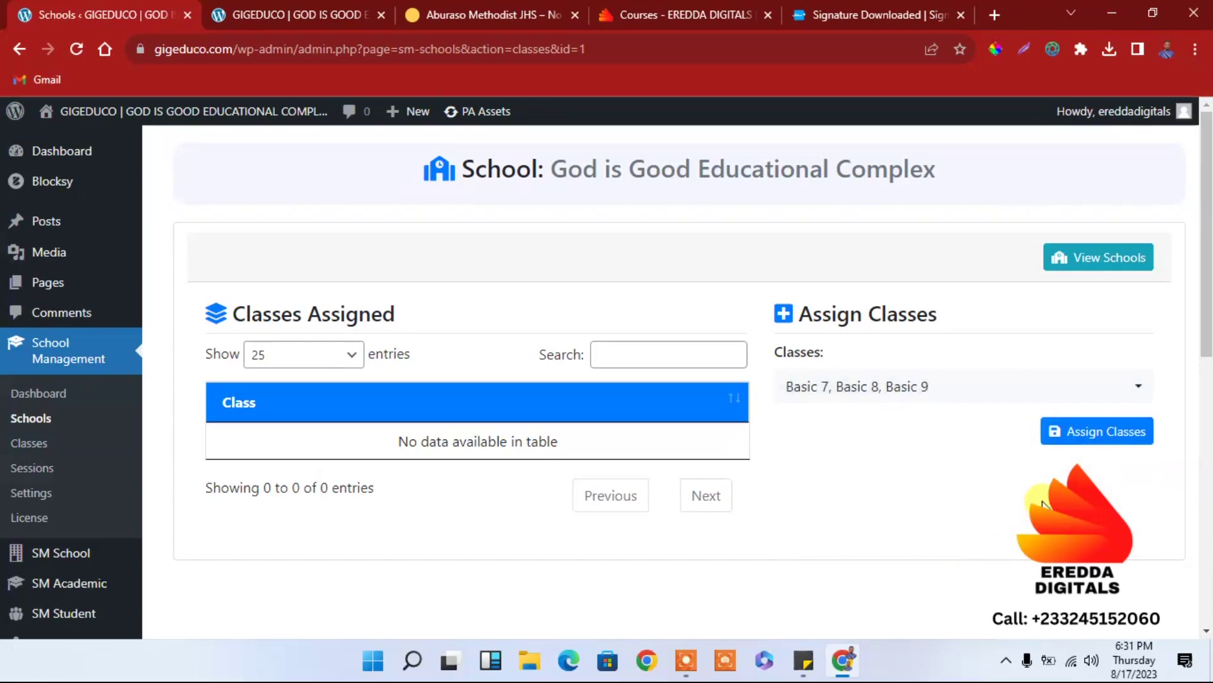
click(1086, 431)
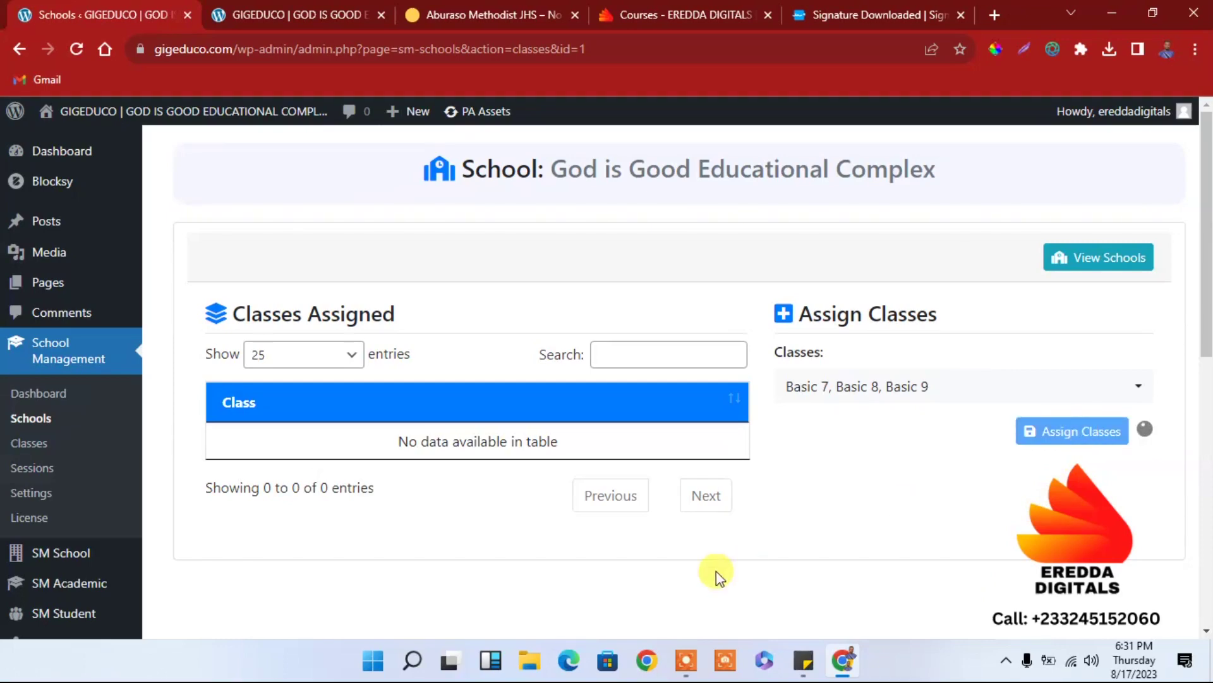
scroll(1207, 310, down, 1)
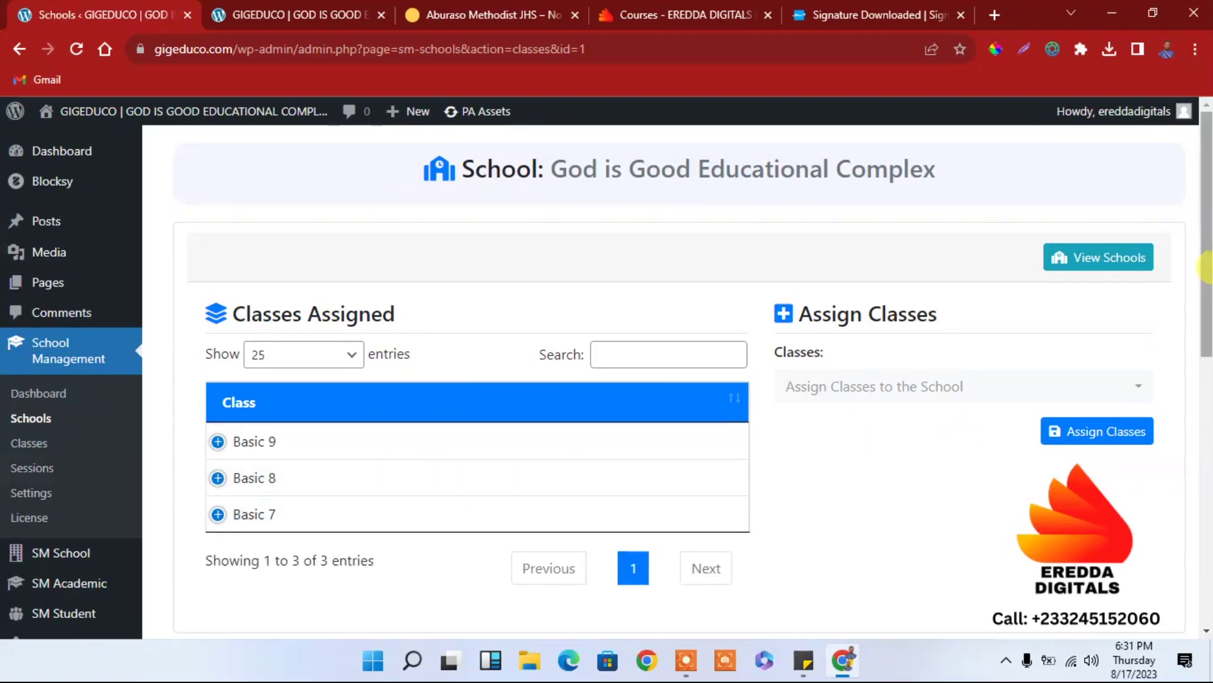
Check the Classes Assigned table listing Basic 7, Basic 8 and Basic 9
scroll(1207, 303, down, 1)
drag(1208, 304, 1209, 342)
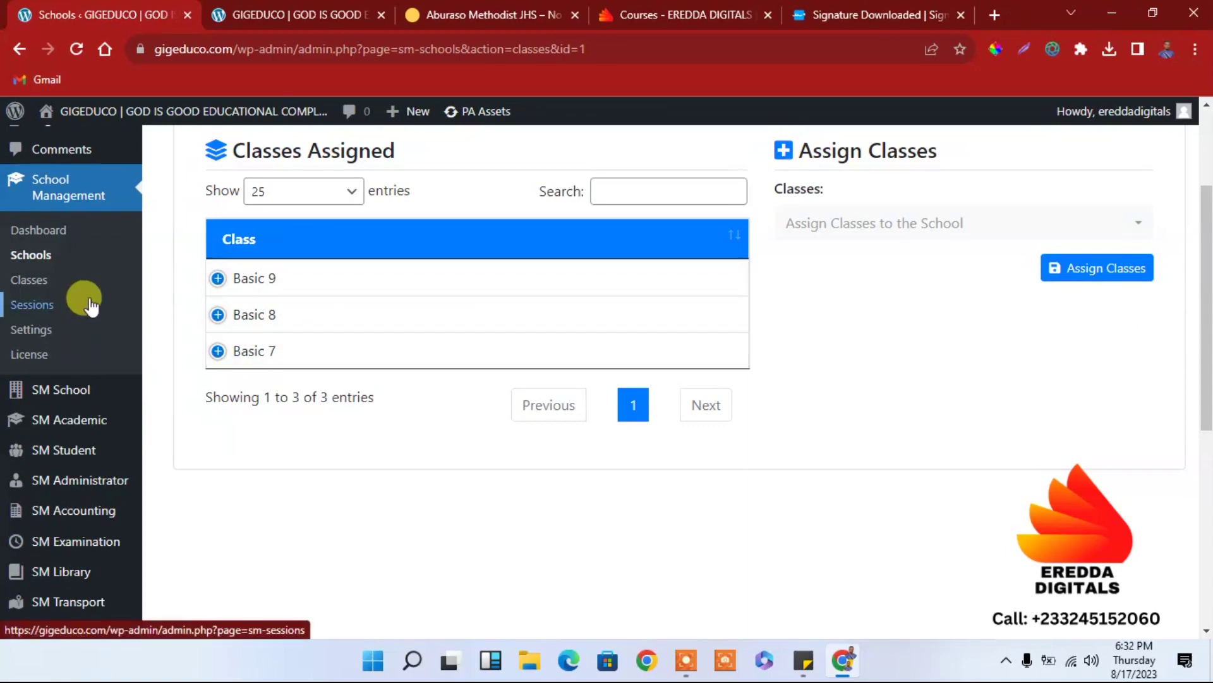
mouse_move(1207, 237)
mouse_down()
mouse_move(1208, 192)
mouse_move(1207, 250)
mouse_up()
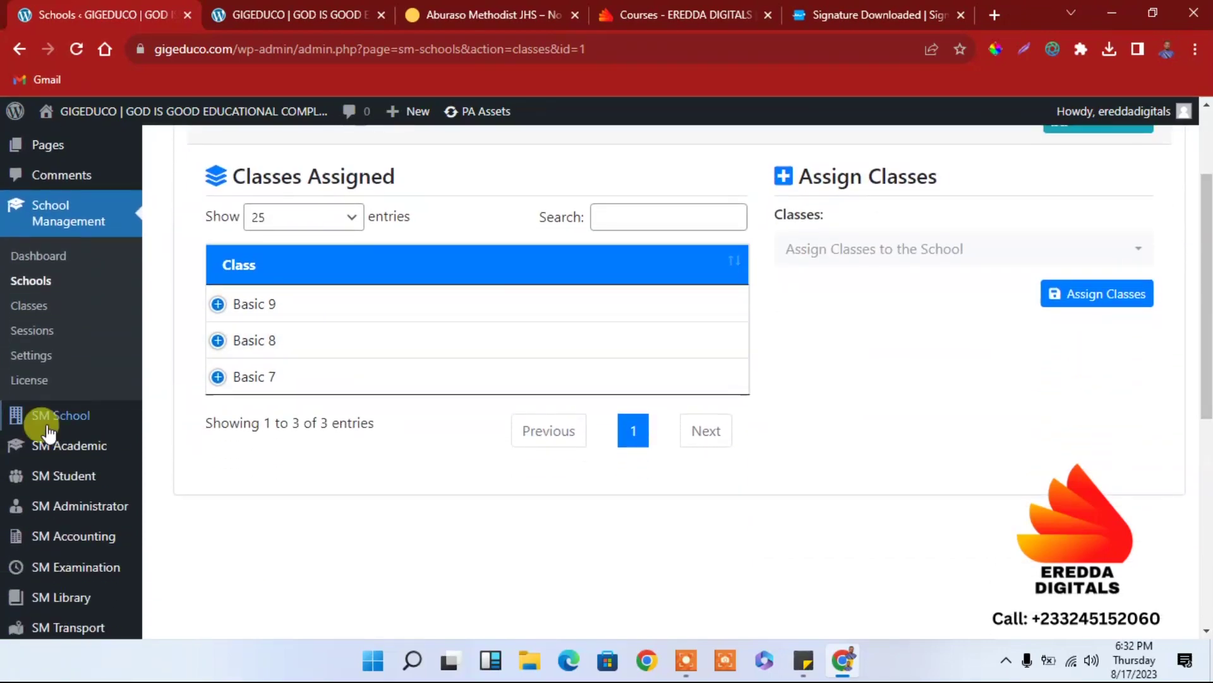
Confirm the school dashboard shows Total Classes 3 and Total Sections 3
mouse_move(74, 425)
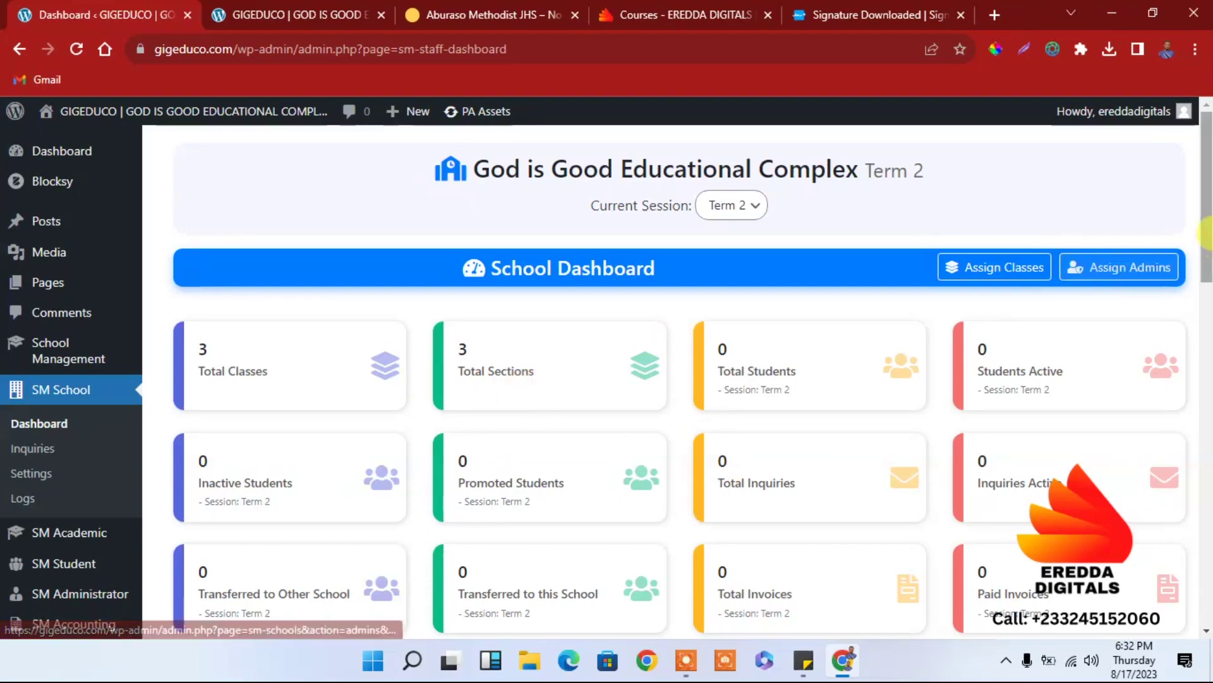
scroll(1207, 256, down, 2)
scroll(1207, 256, down, 1)
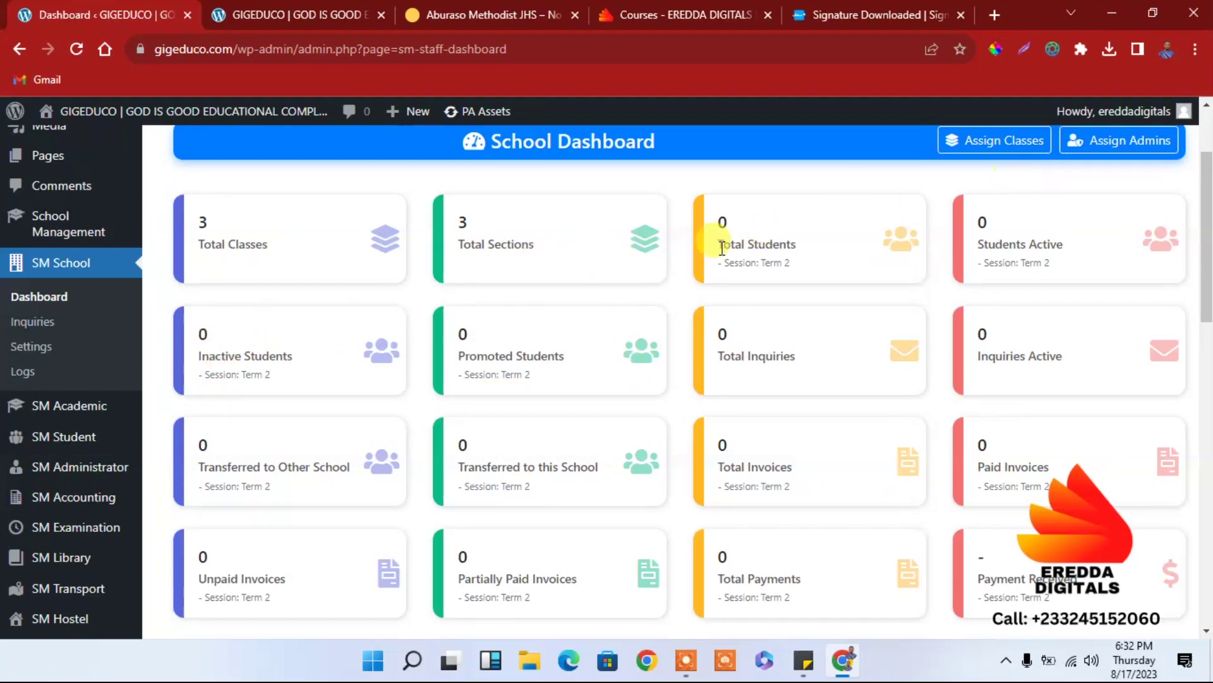
drag(598, 249, 633, 242)
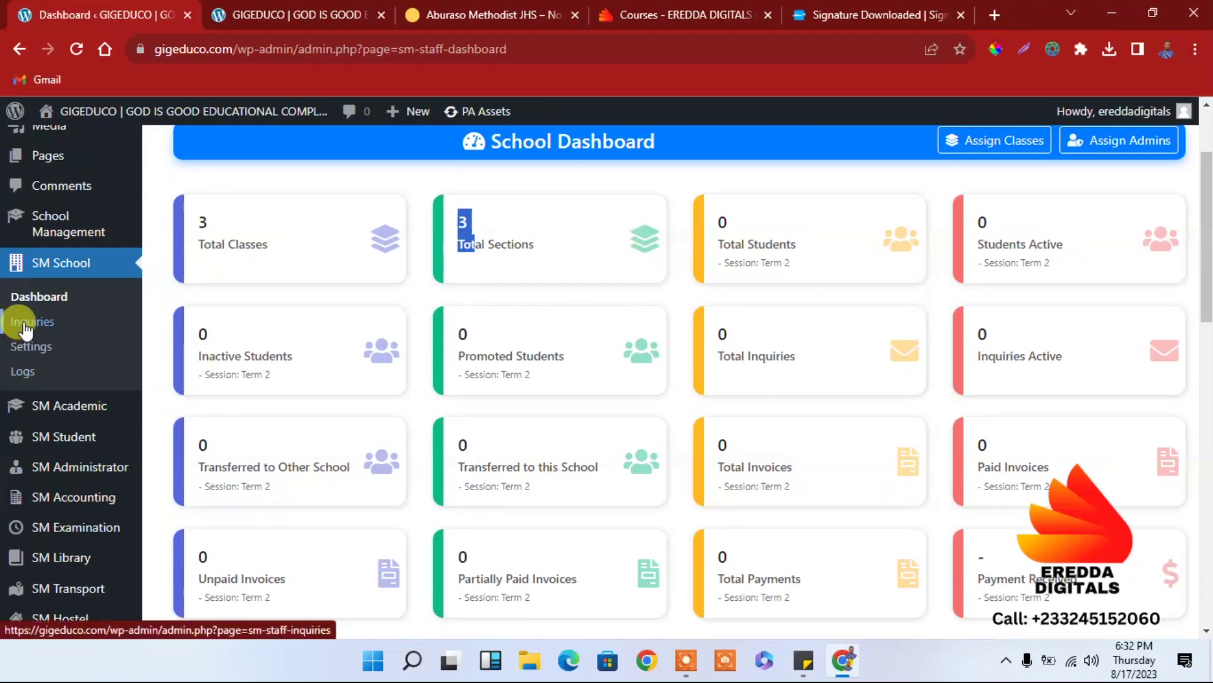
mouse_move(70, 403)
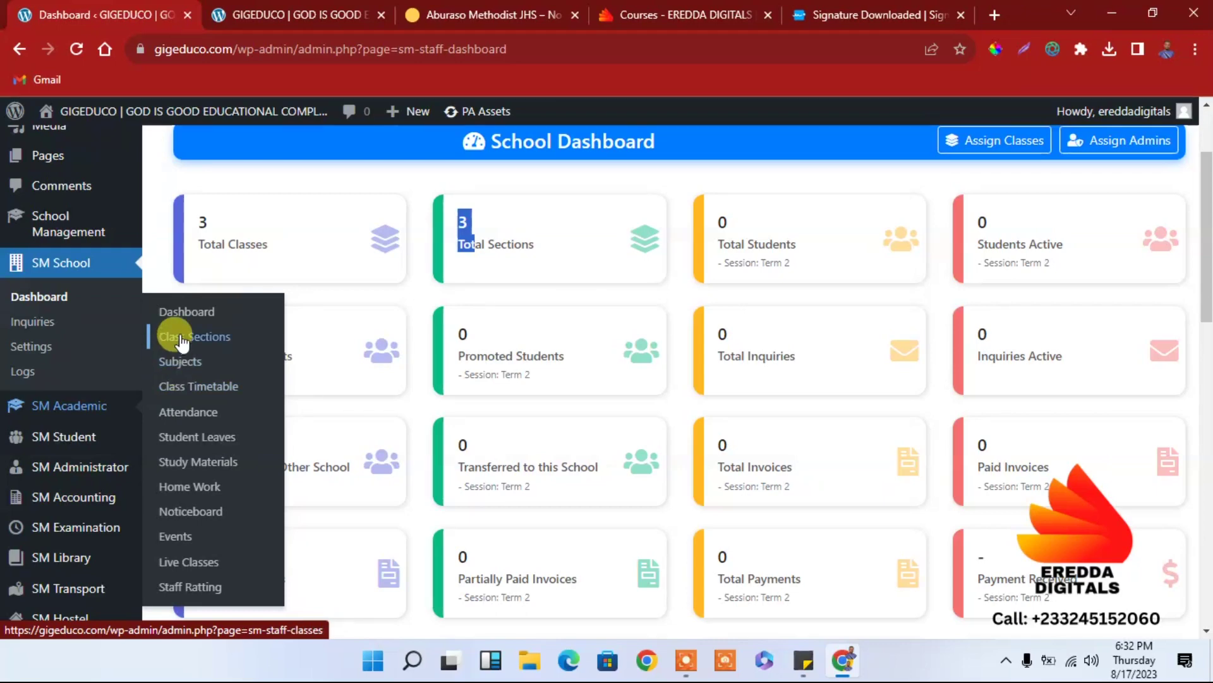
click(182, 338)
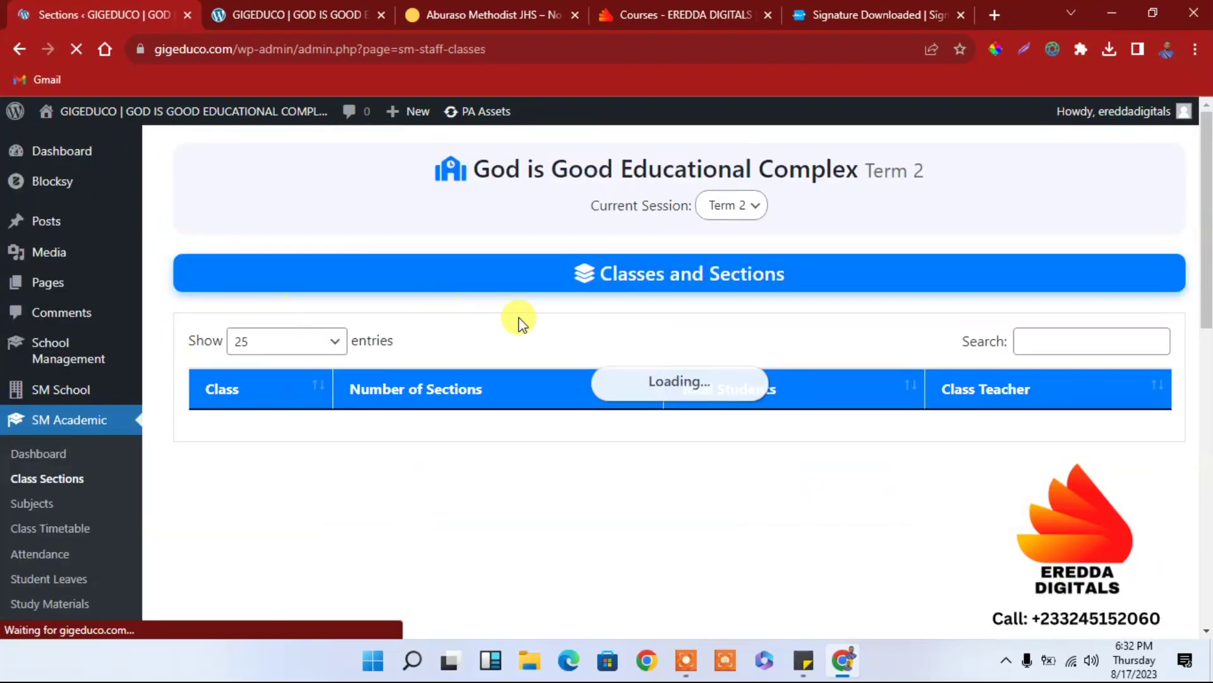
Manage Basic 7's sections in Class Sections, showing only default section A with 0 students
scroll(911, 279, down, 2)
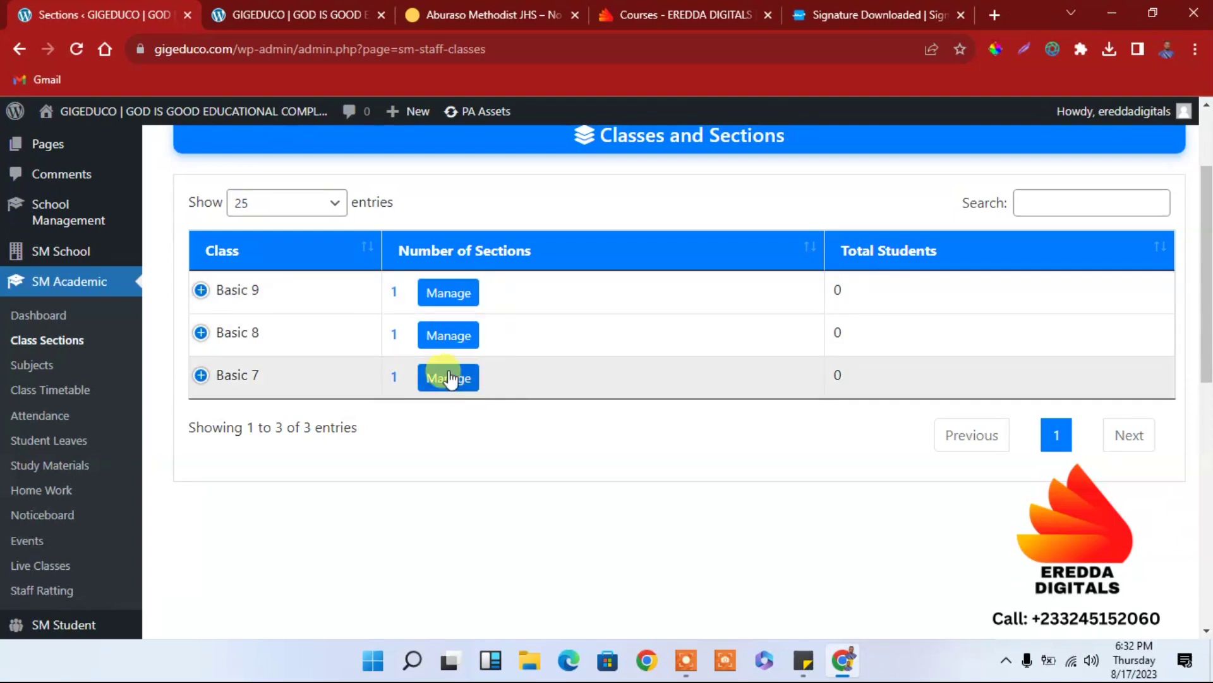
click(450, 379)
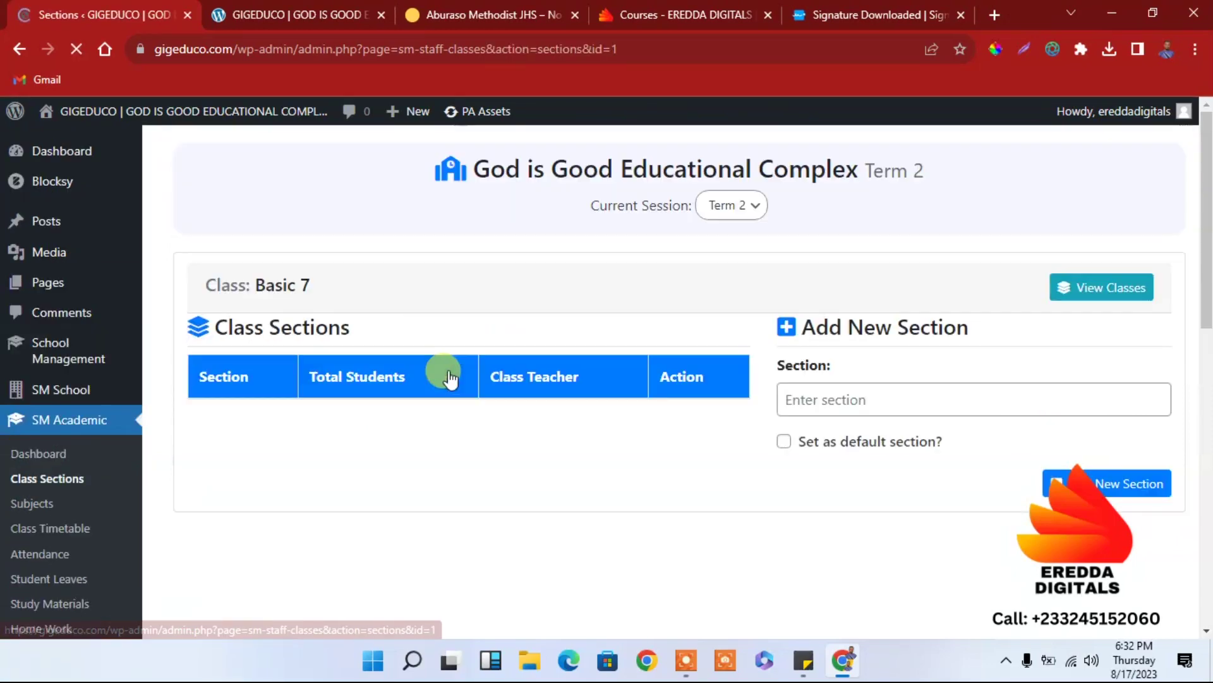
scroll(632, 354, down, 2)
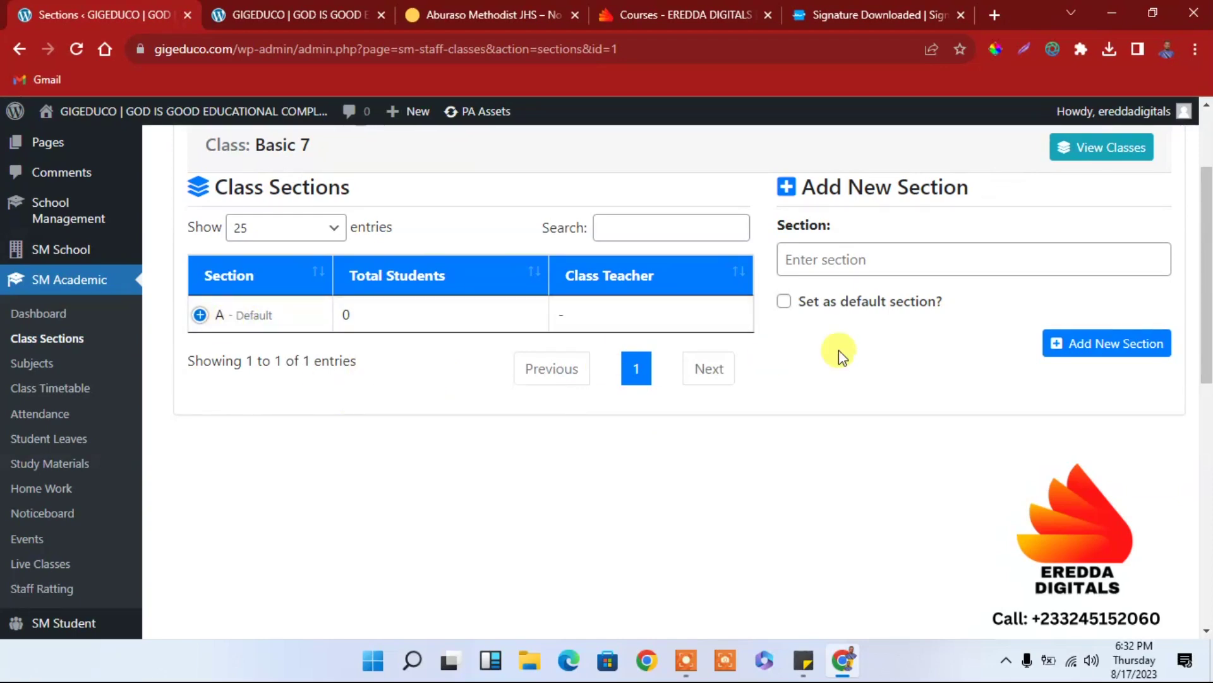
Add sections B and C to Basic 7, then return to the Class Sections overview
click(848, 264)
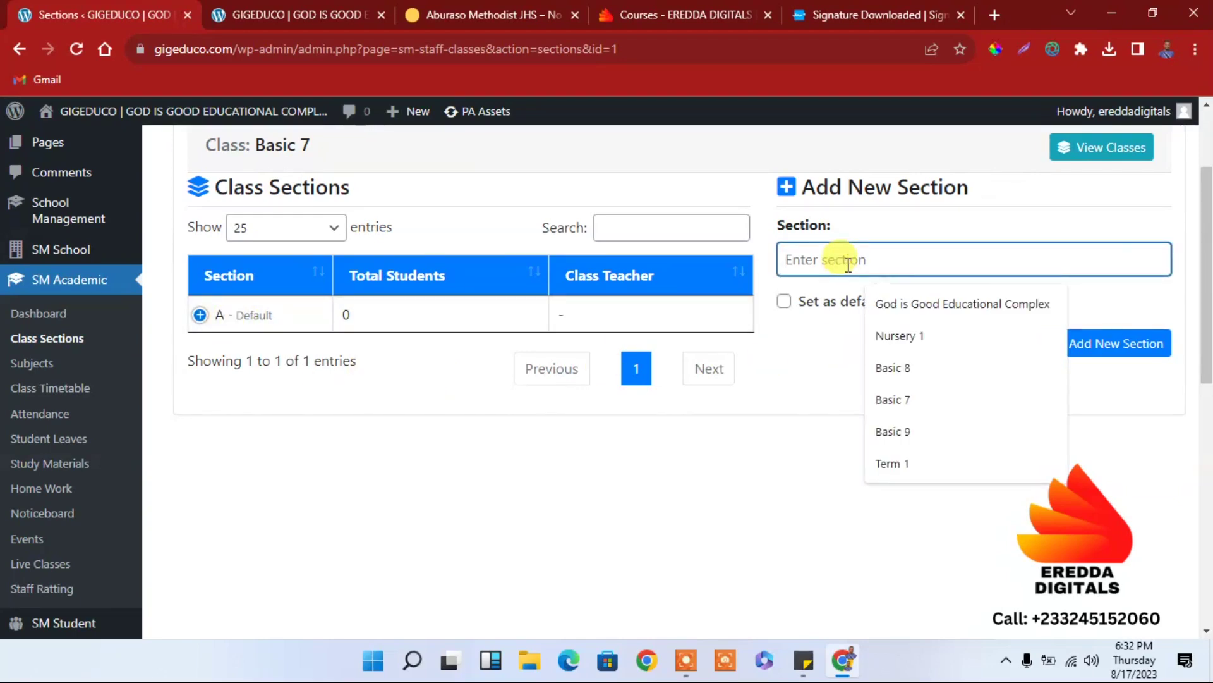
text(B)
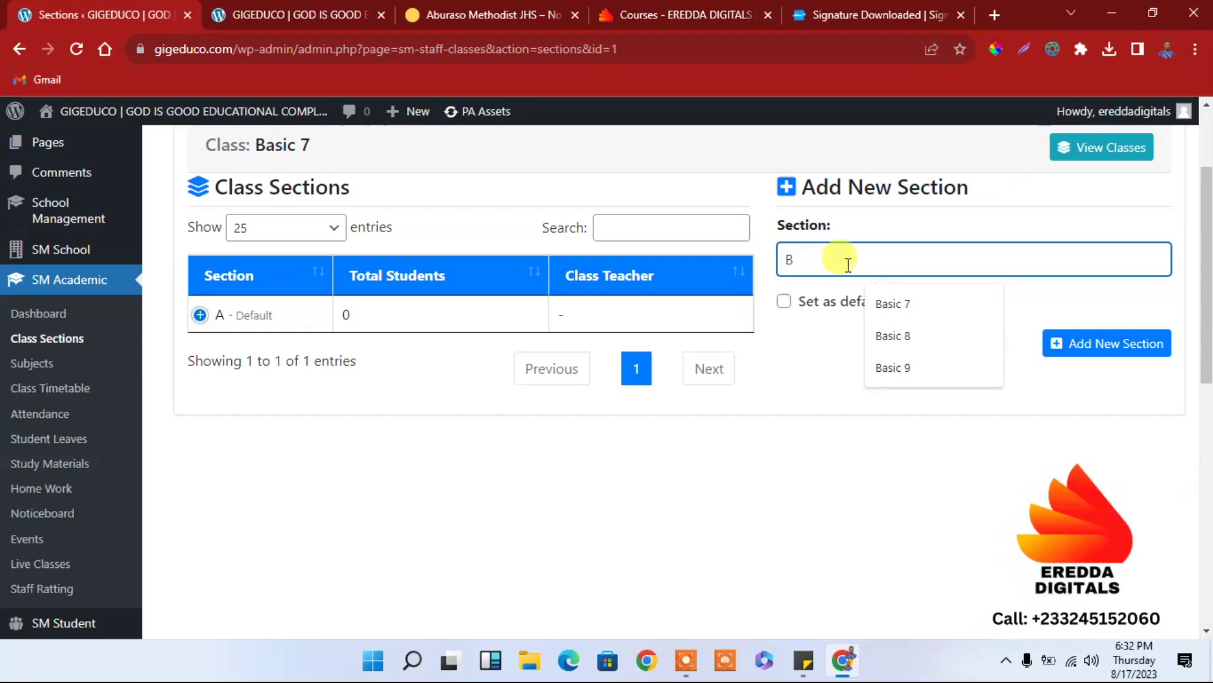
click(795, 371)
click(1100, 344)
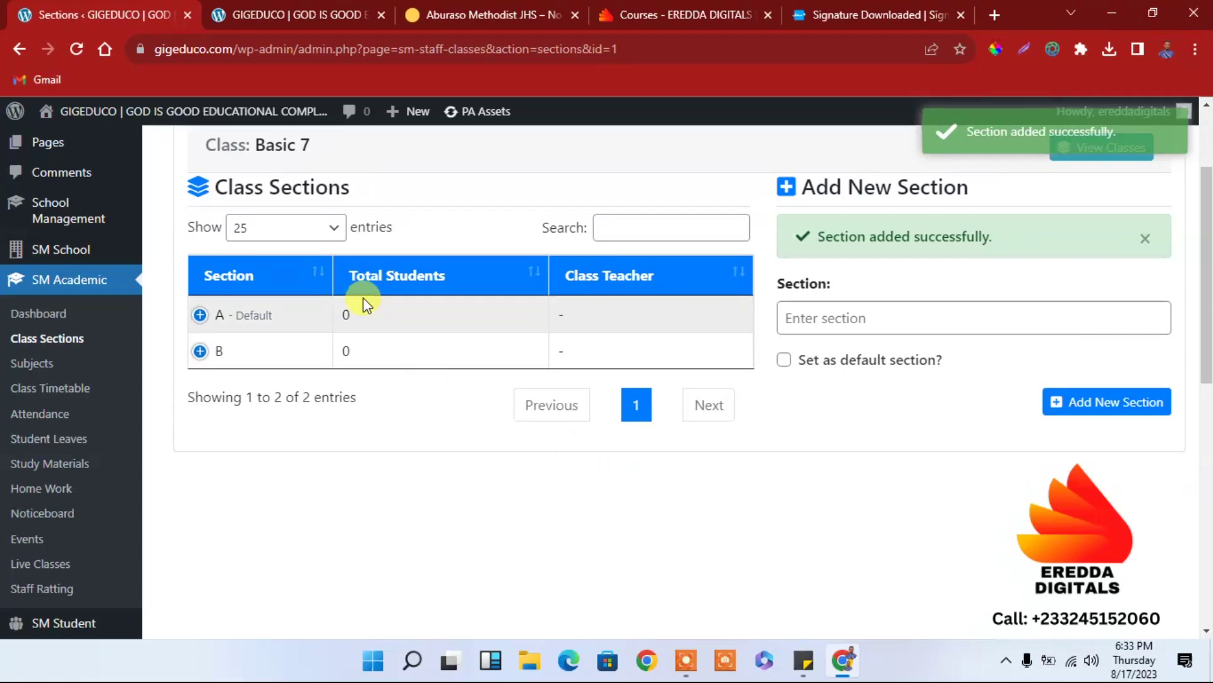
click(826, 315)
text(C)
click(1082, 408)
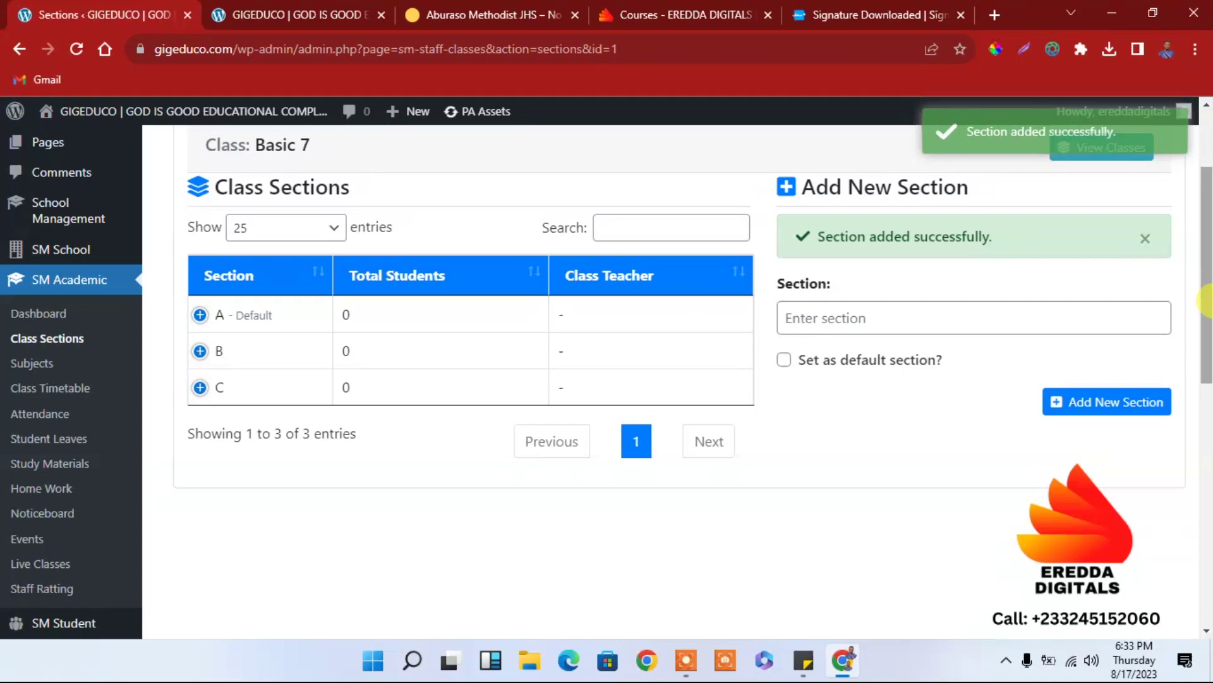
click(50, 342)
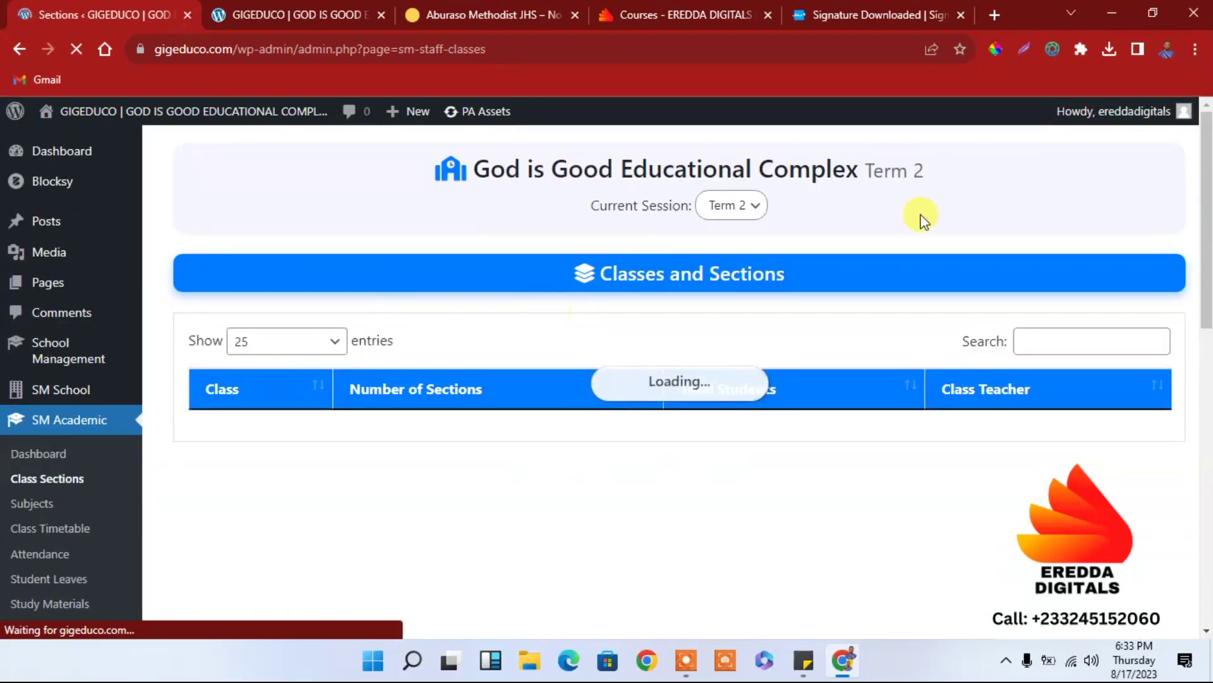
scroll(921, 218, down, 2)
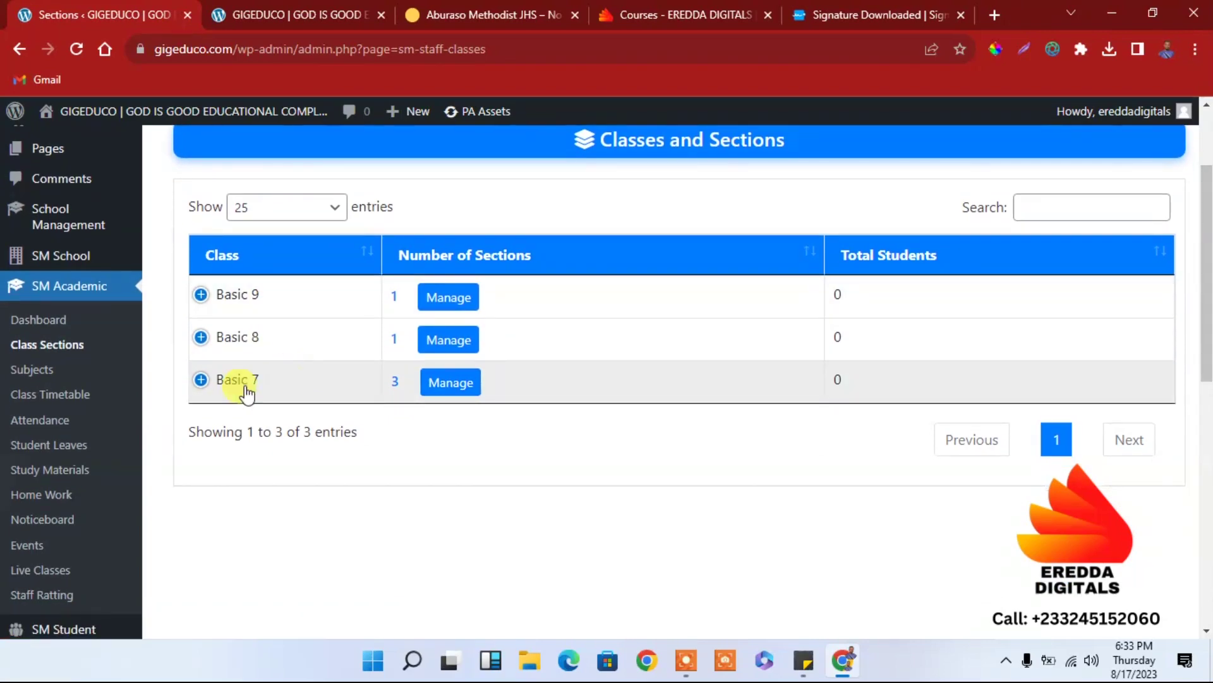